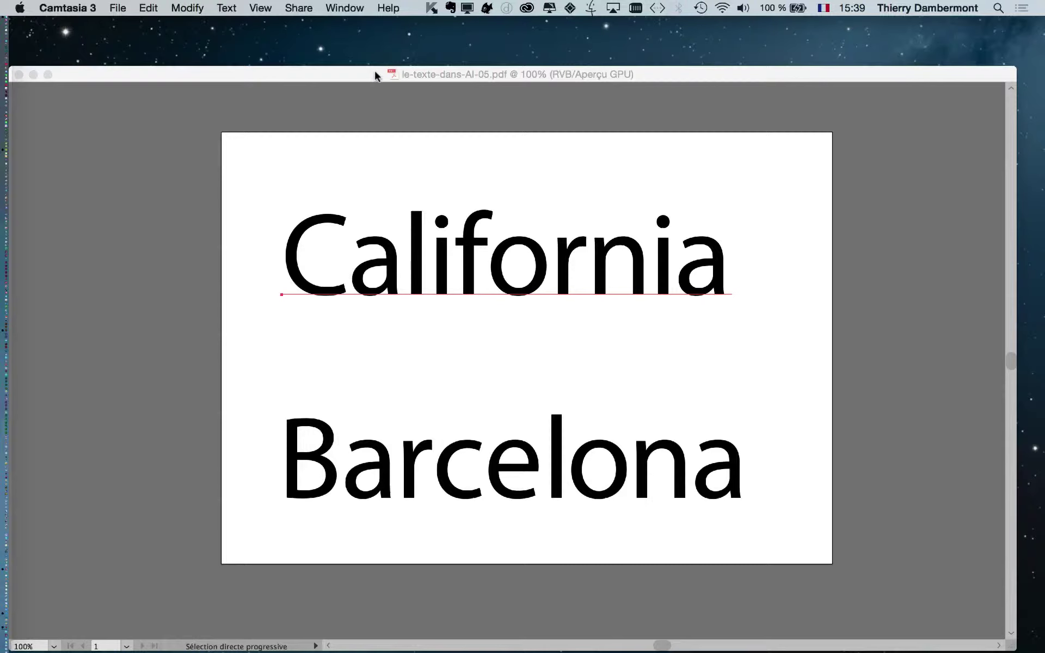
# Step: Set California's font style to Myriad Pro Bold Italic, after trying Bold and Semibold
pyautogui.click(376, 75)
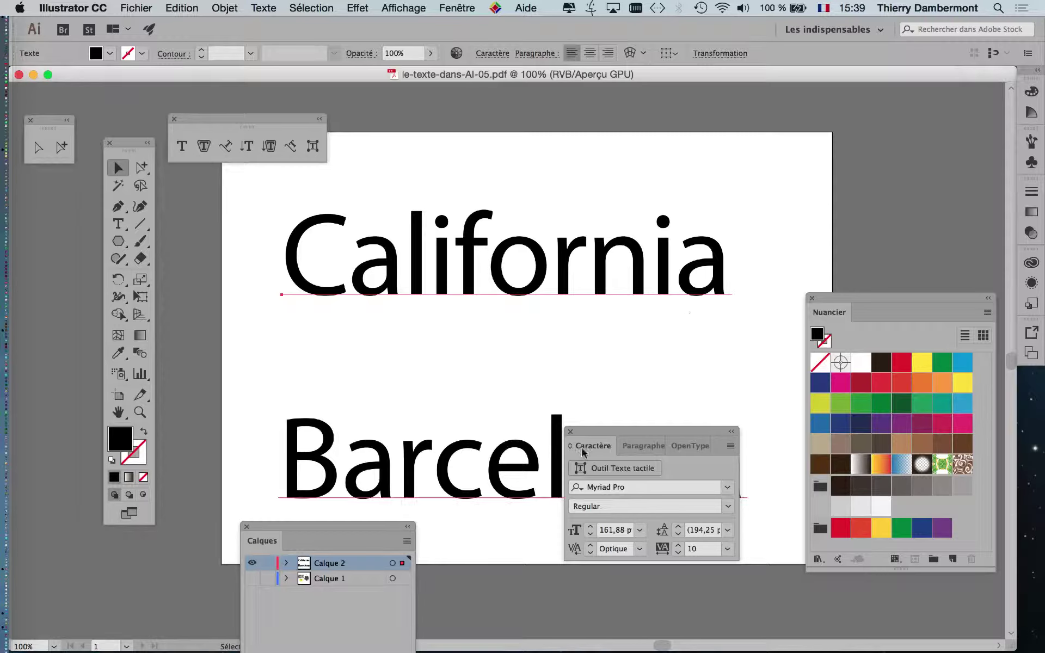
pyautogui.moveTo(603, 434); pyautogui.dragTo(626, 335)
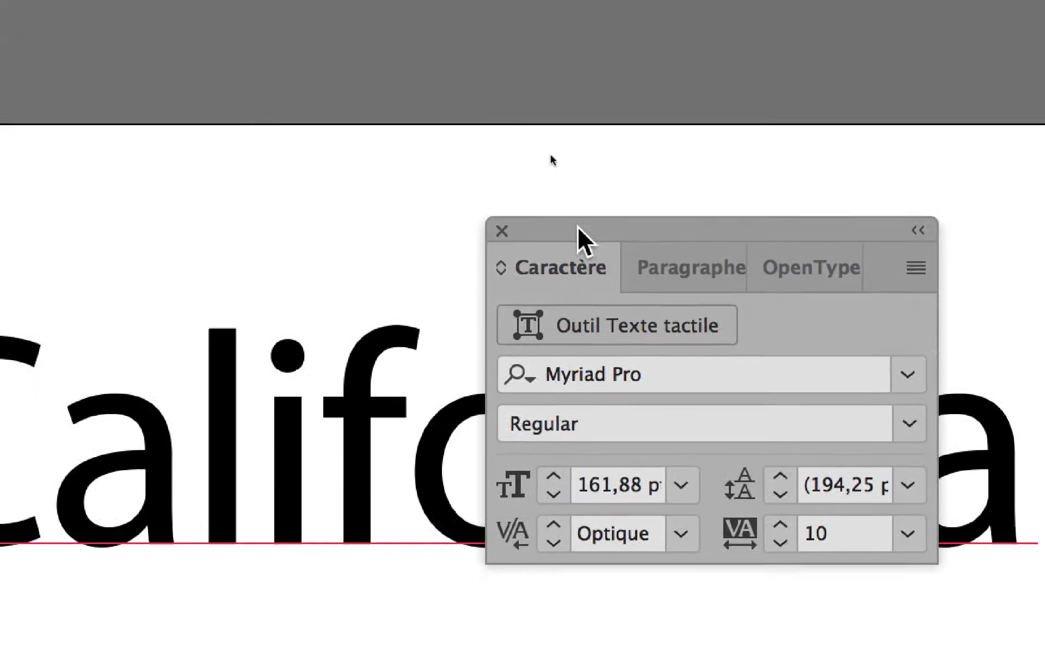
pyautogui.click(504, 182)
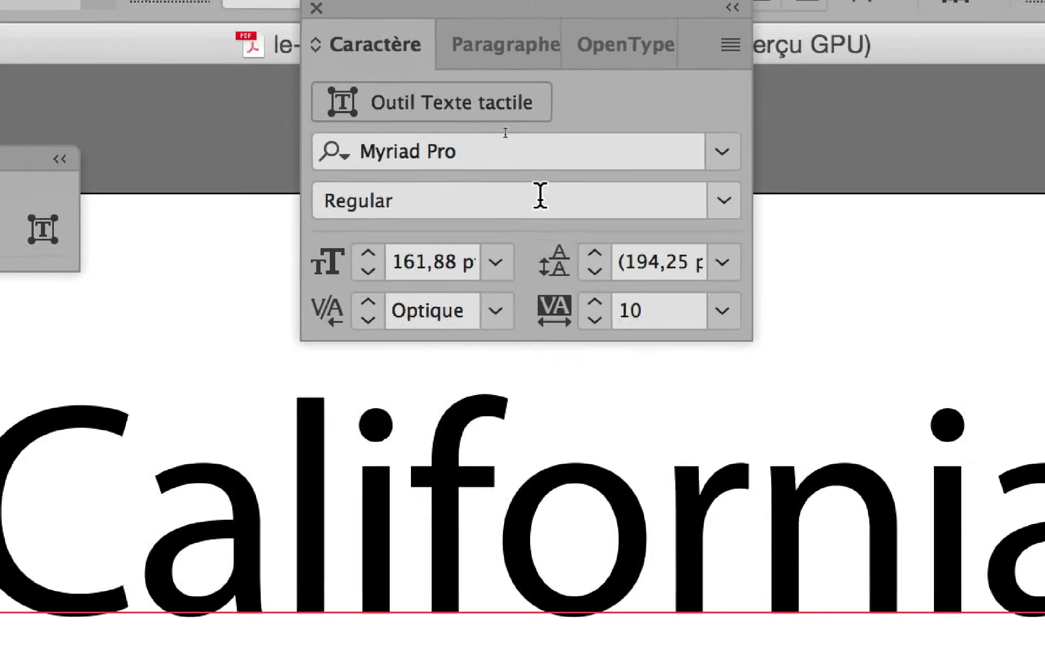
pyautogui.click(724, 201)
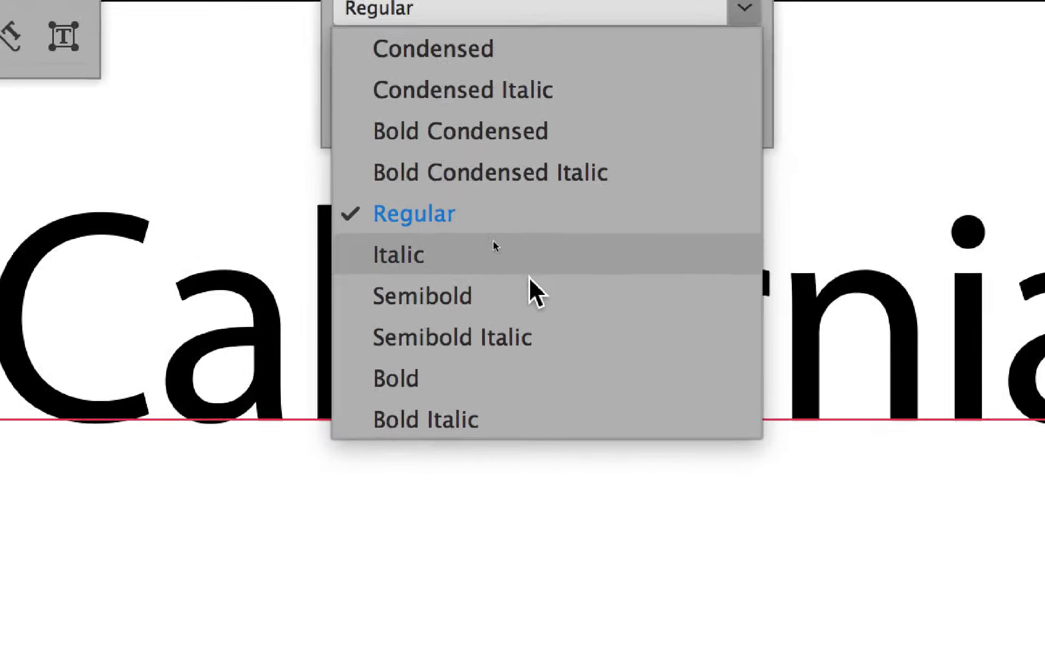
pyautogui.click(524, 377)
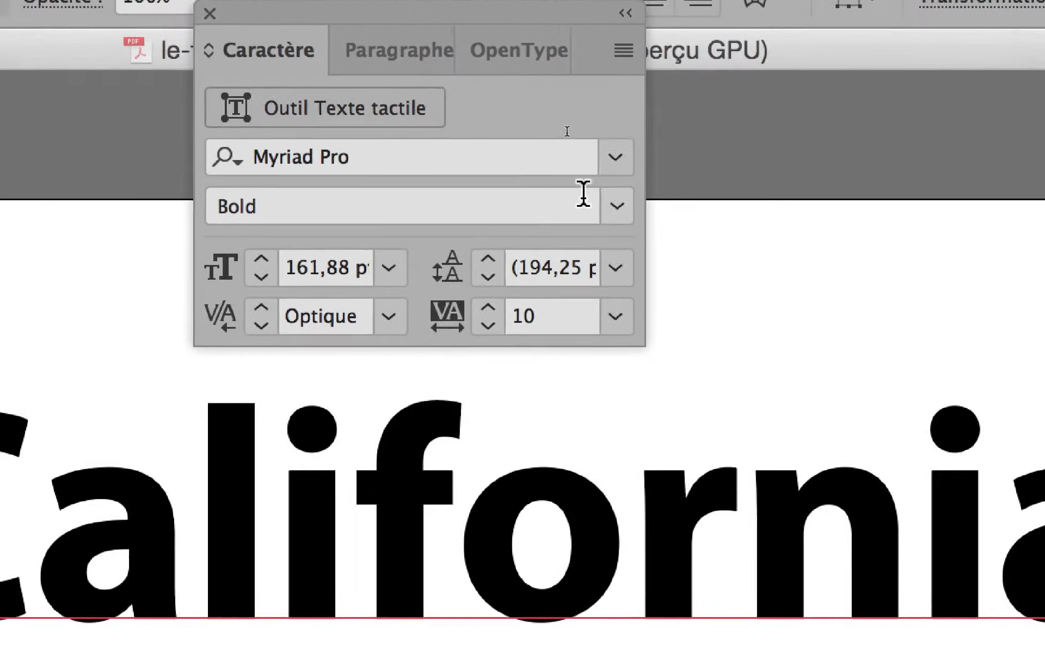
pyautogui.click(596, 204)
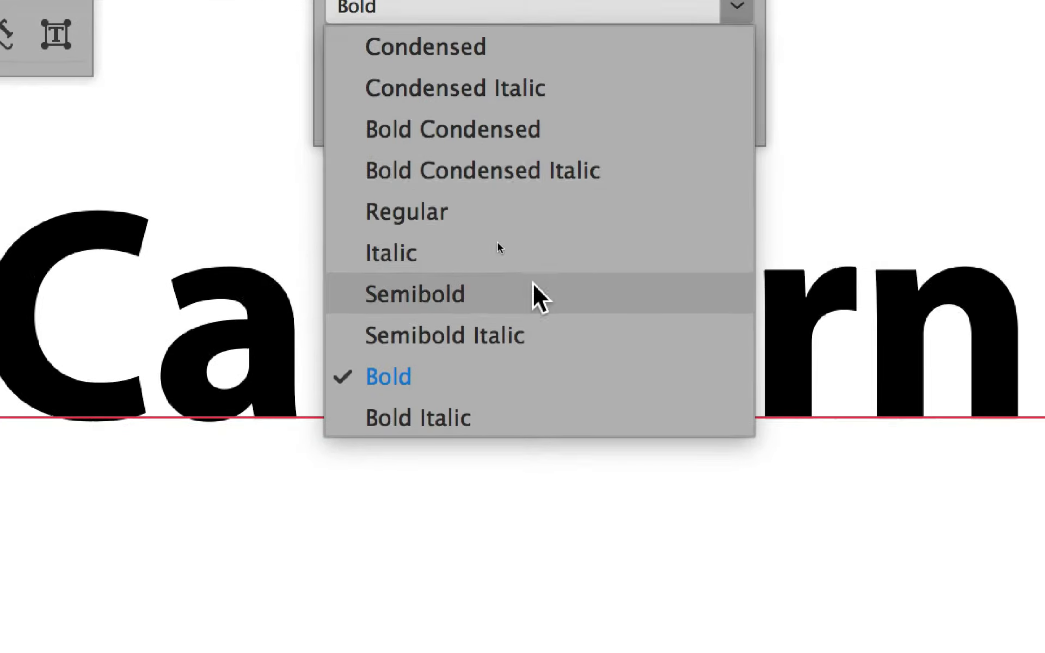
pyautogui.click(536, 297)
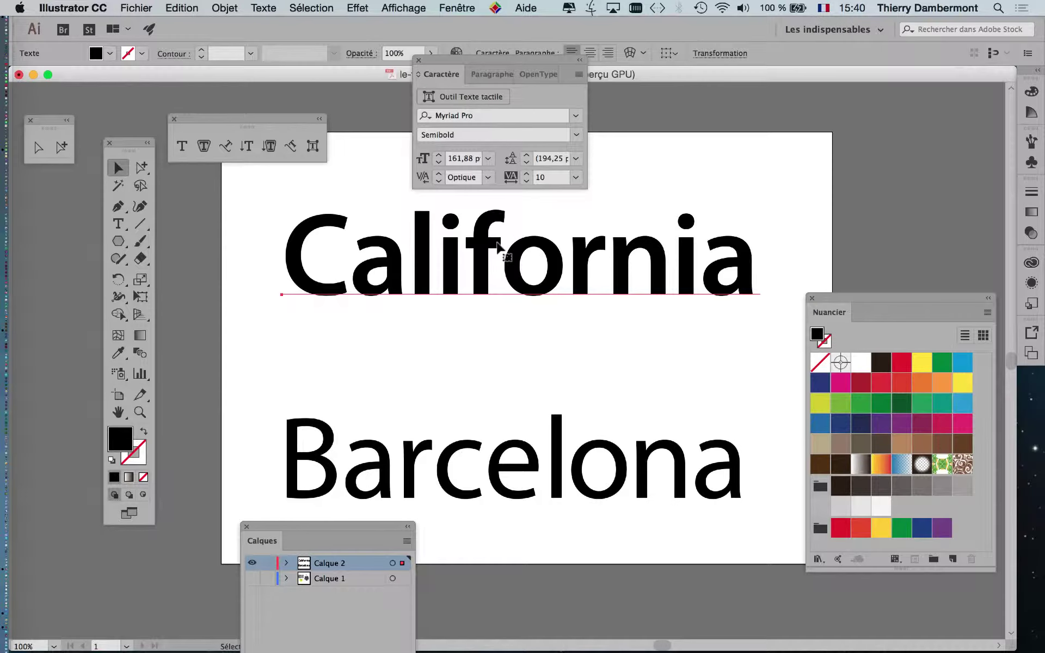
pyautogui.click(574, 135)
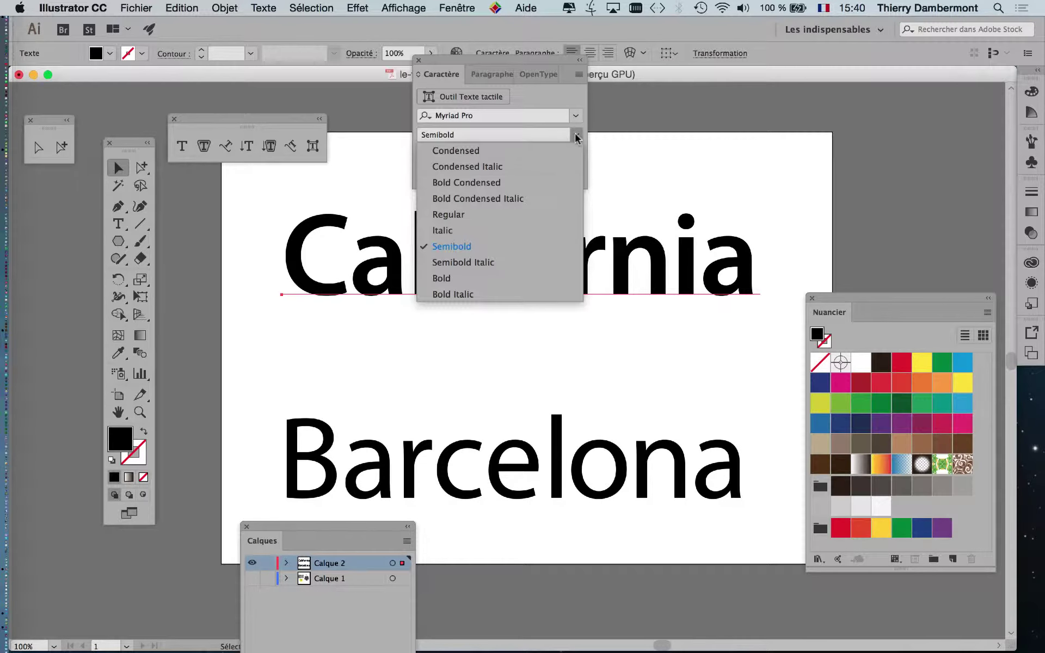
pyautogui.click(483, 295)
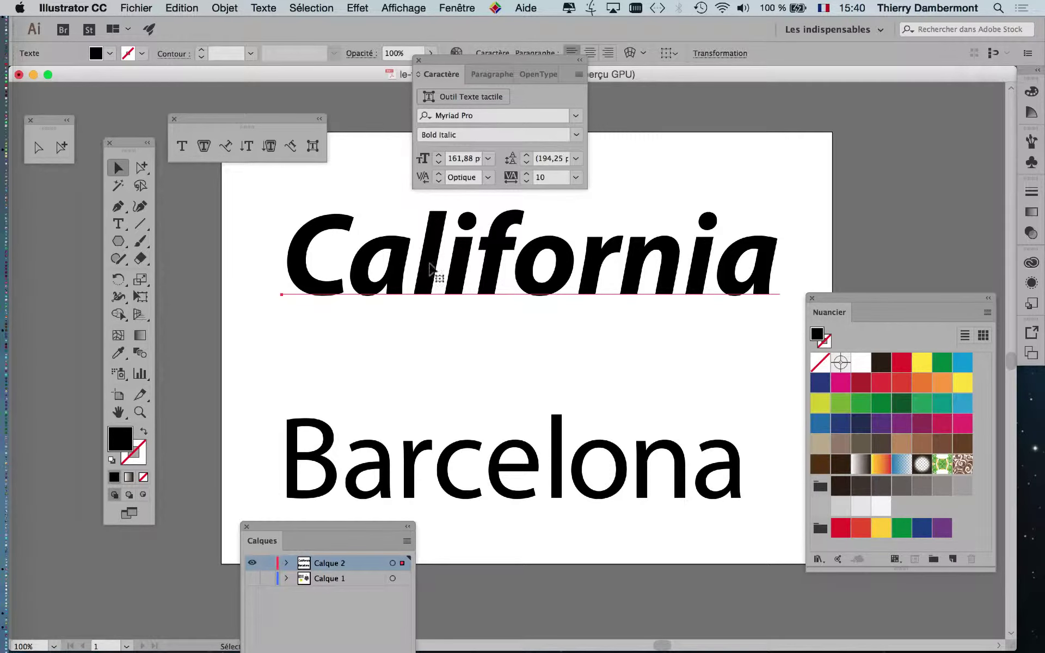
# Step: Drag Barcelona up from low on the page to sit directly beneath California
pyautogui.moveTo(474, 66); pyautogui.dragTo(769, 41)
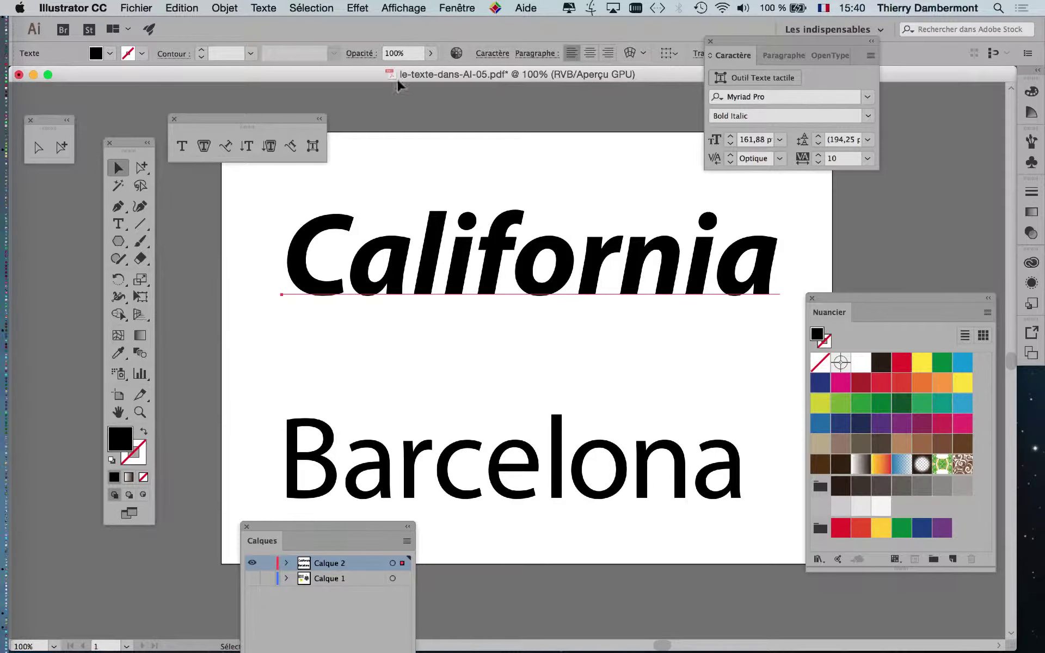
pyautogui.click(174, 119)
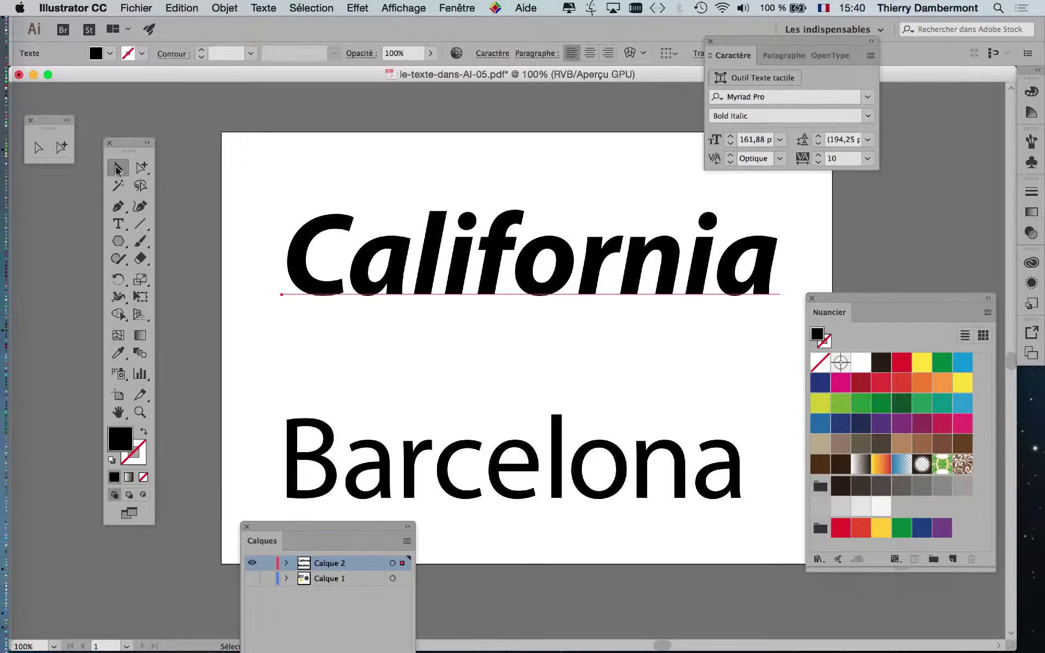
pyautogui.click(555, 455)
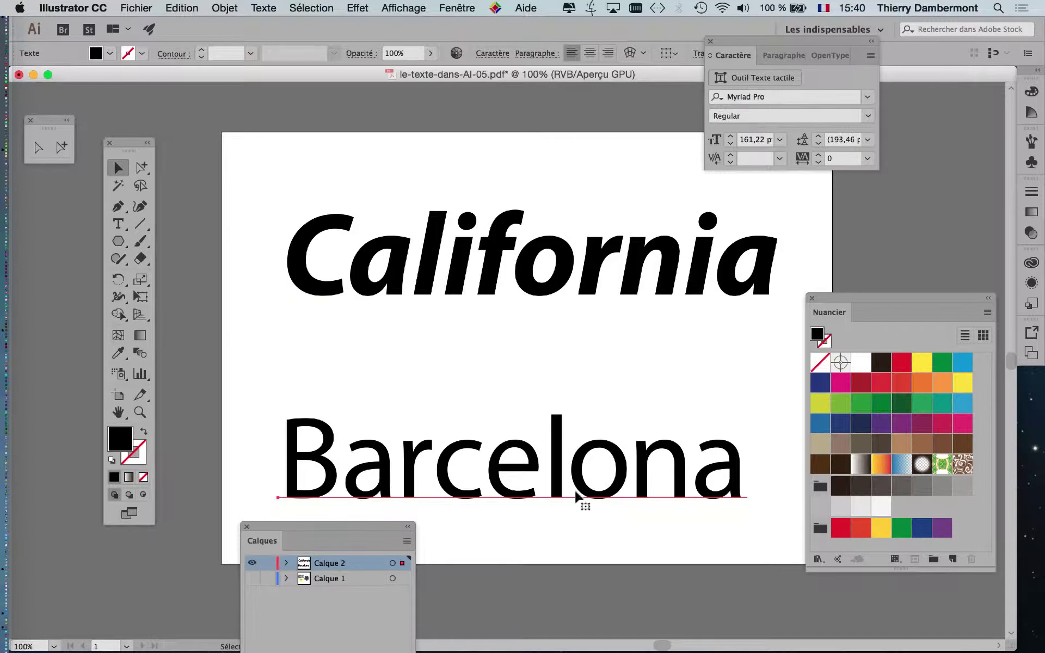
pyautogui.moveTo(575, 498); pyautogui.dragTo(575, 401)
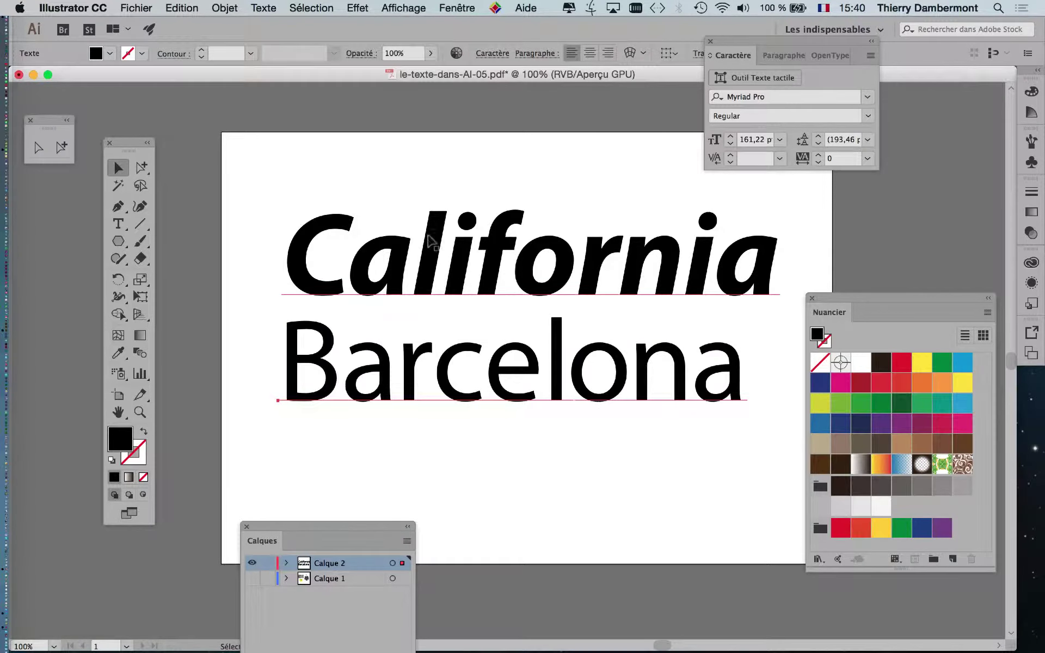
pyautogui.click(137, 7)
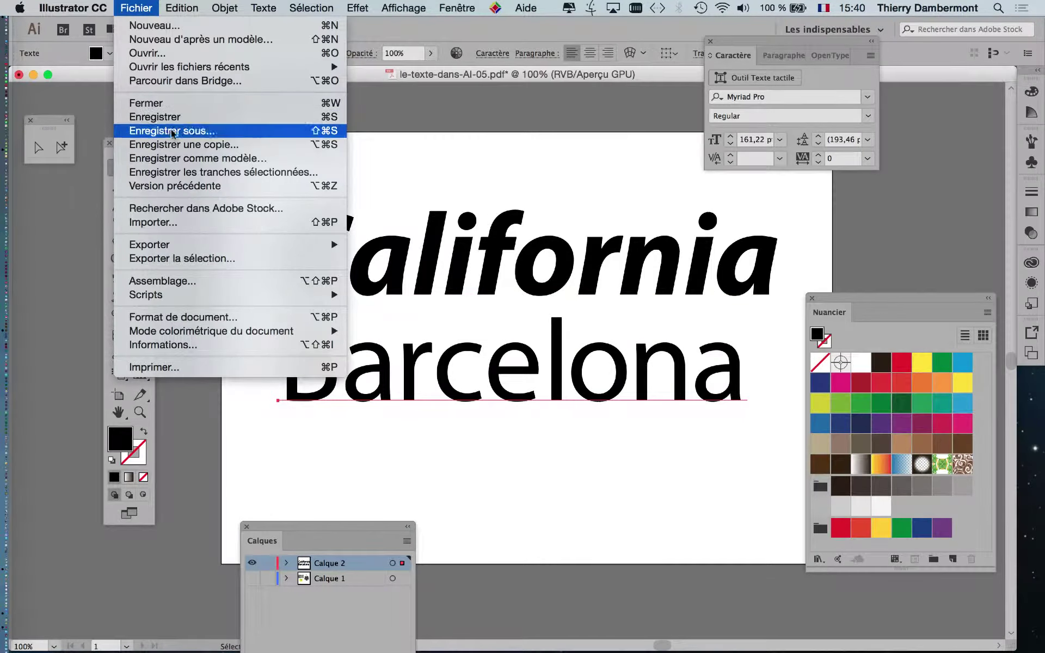
# Step: Save as le-texte-dans-AI-06.pdf with default PDF settings, then close the Nuancier panel
pyautogui.click(173, 131)
pyautogui.click(556, 87)
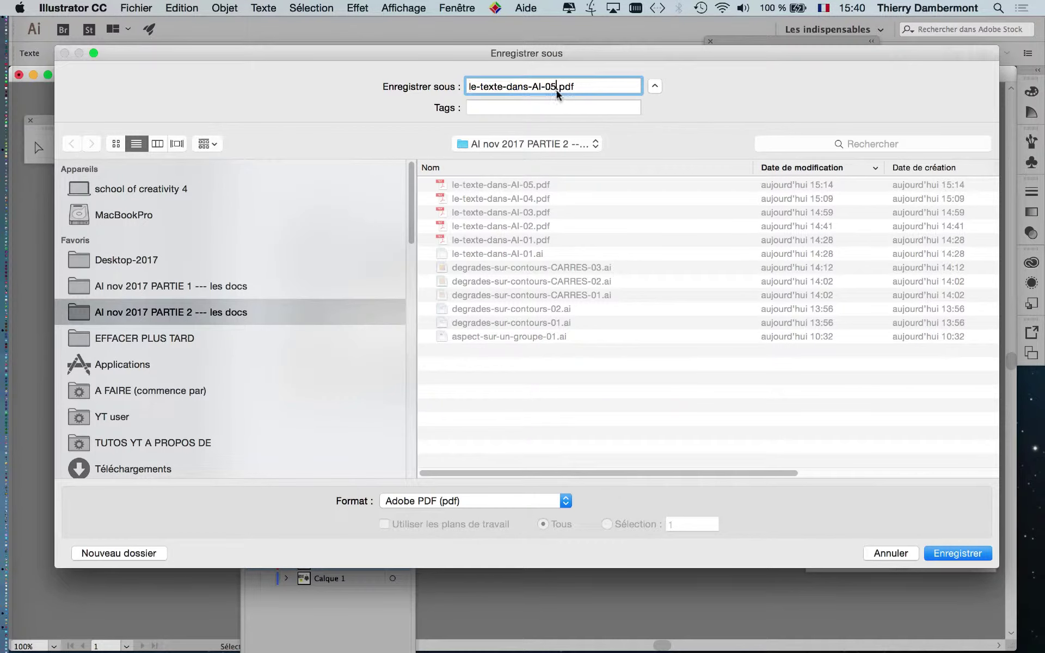
pyautogui.press('BackSpace')
pyautogui.write('6')
pyautogui.press('Return')
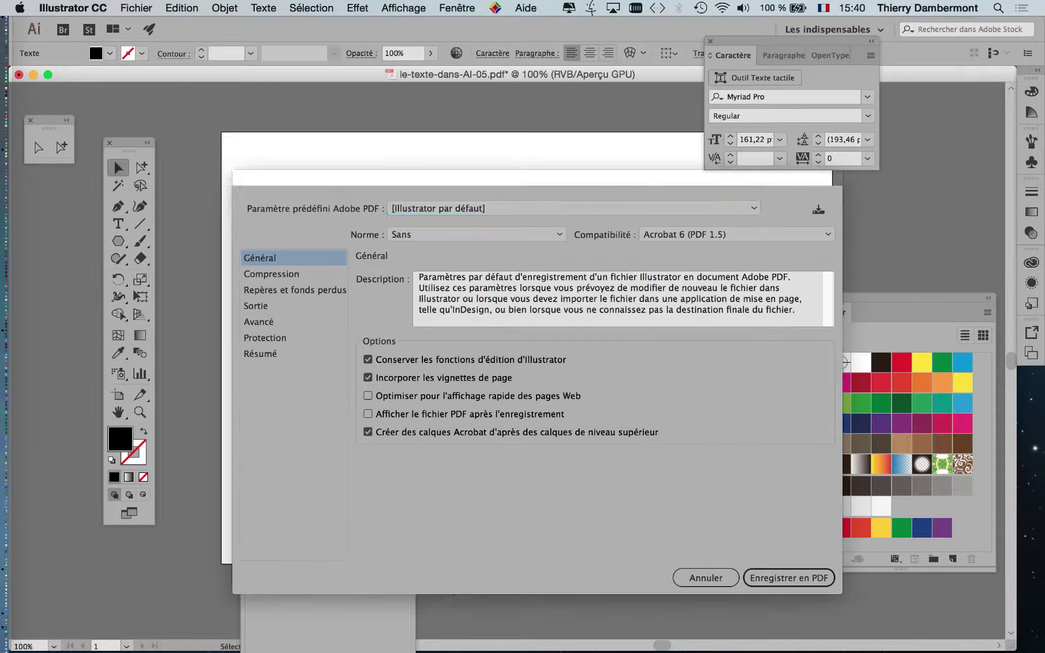
pyautogui.click(789, 578)
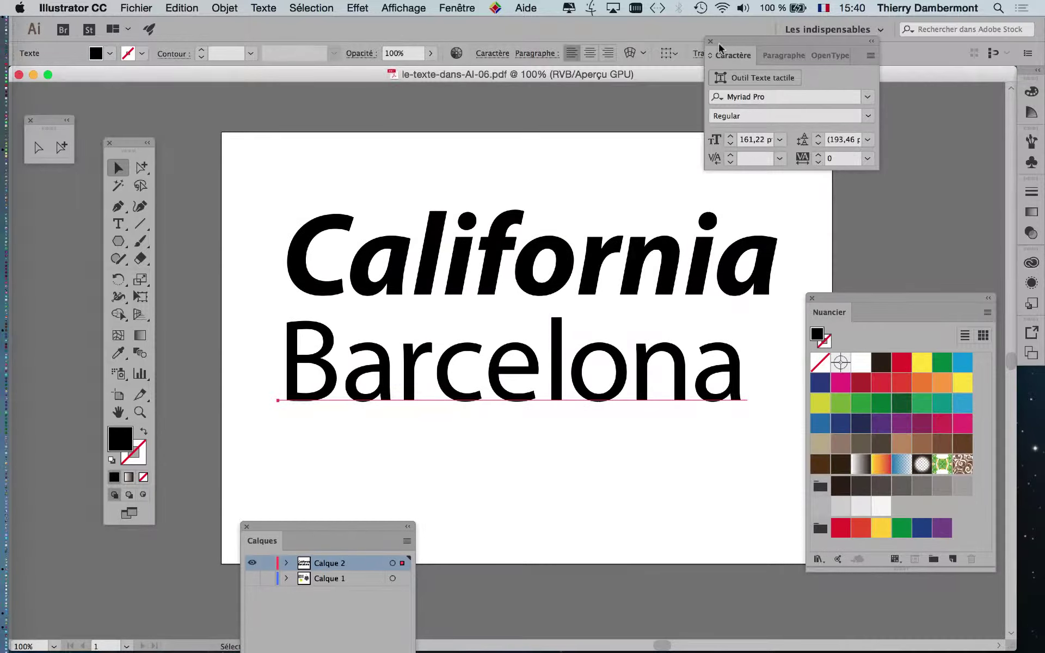
pyautogui.moveTo(720, 43); pyautogui.dragTo(855, 66)
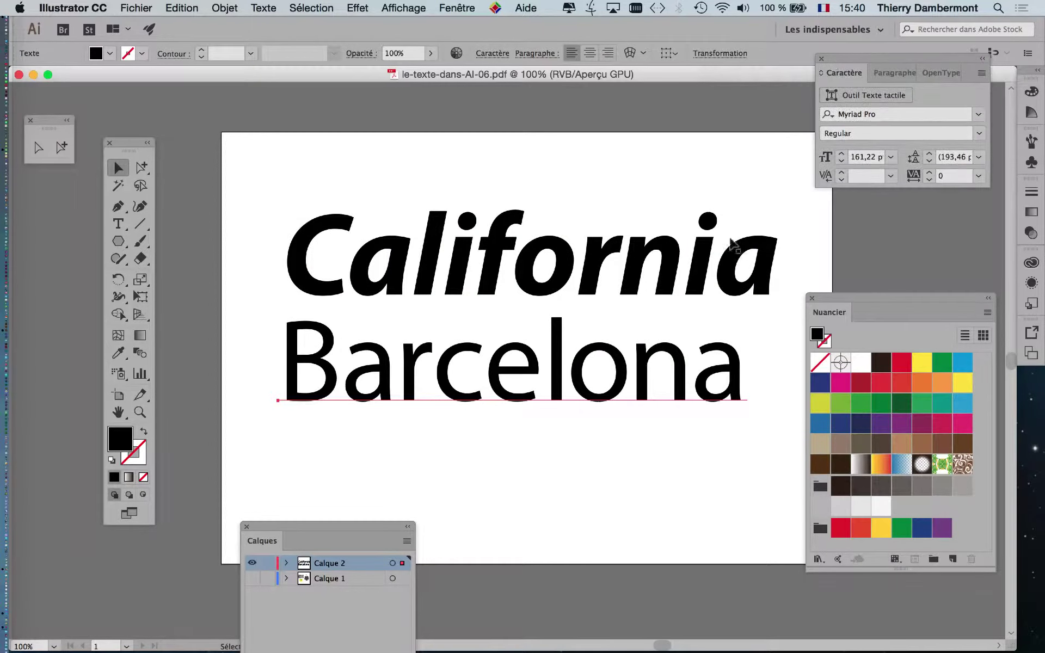
pyautogui.click(812, 299)
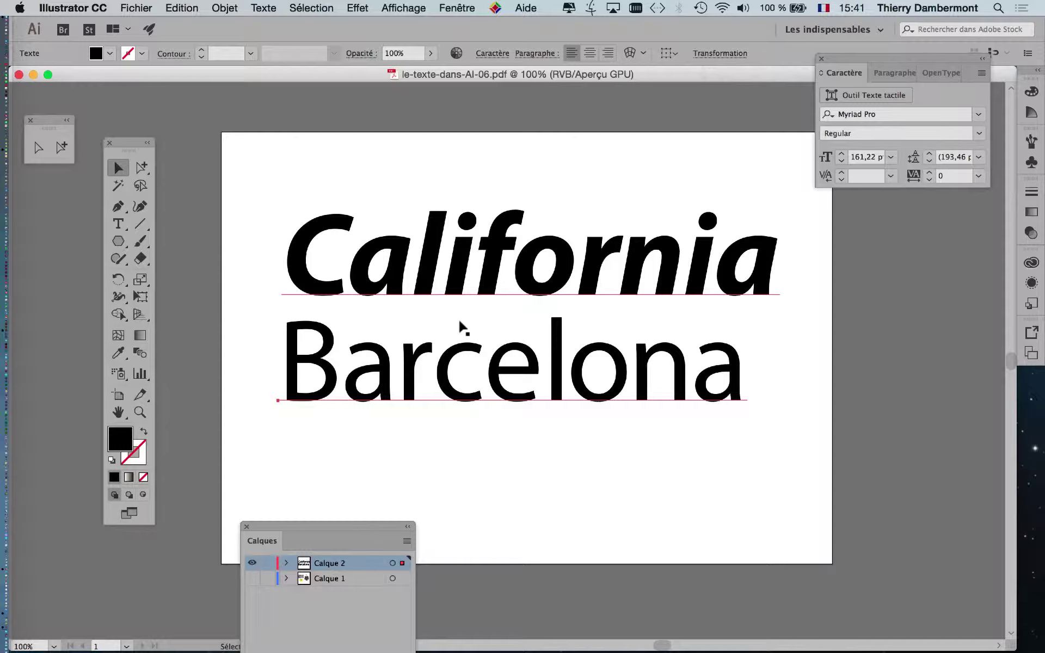
# Step: Scale Barcelona down to 83.6 pt with Free Transform and tuck it under California's right half
pyautogui.click(456, 372)
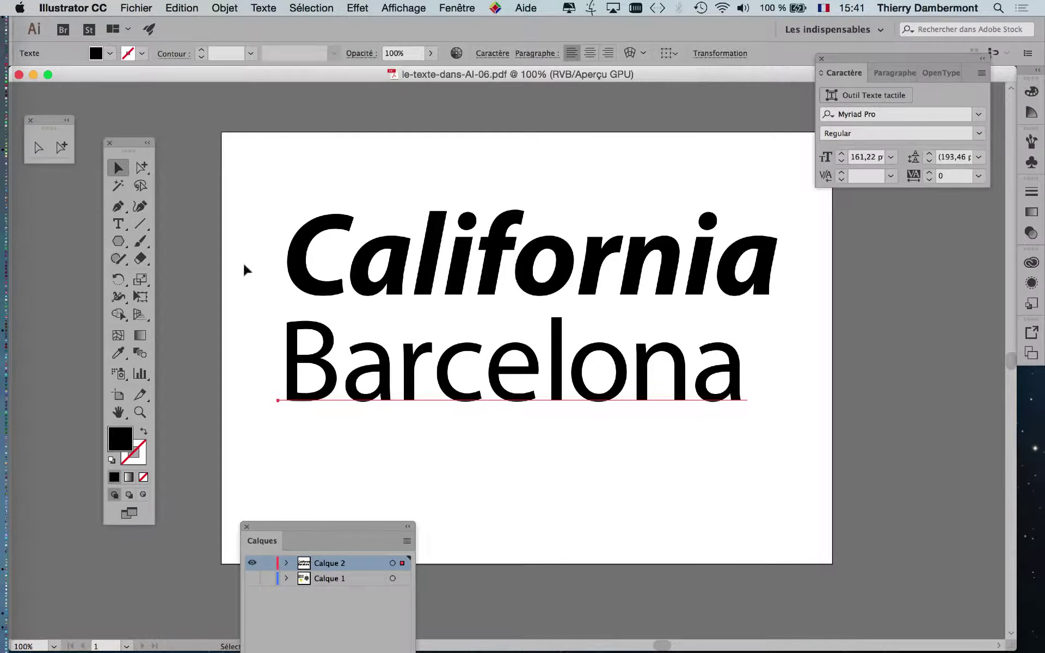
pyautogui.moveTo(517, 400); pyautogui.dragTo(526, 433)
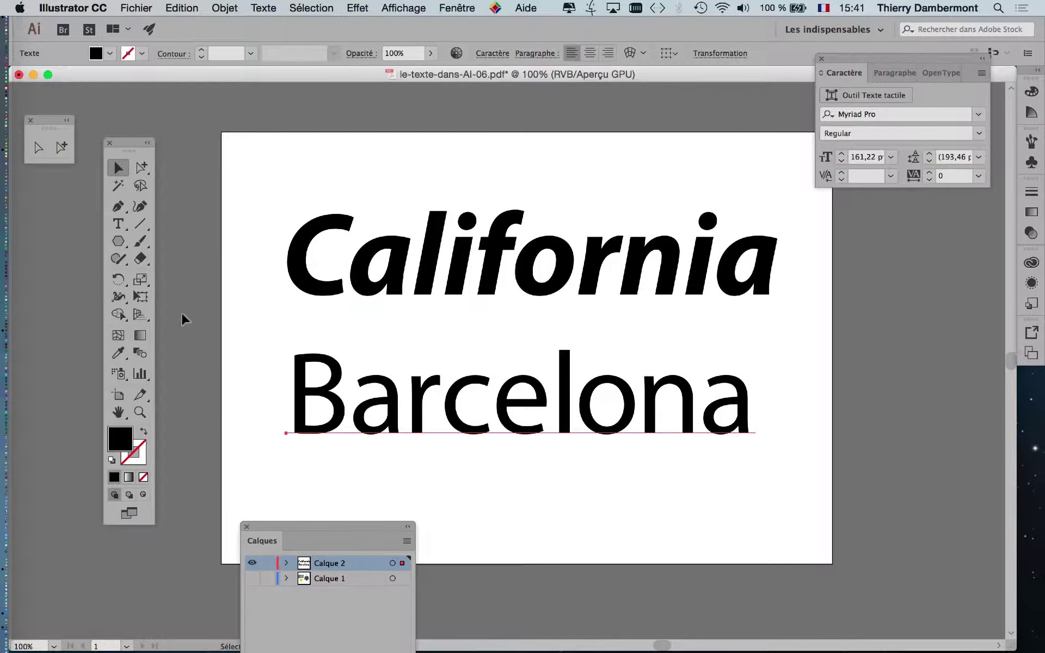
pyautogui.click(141, 297)
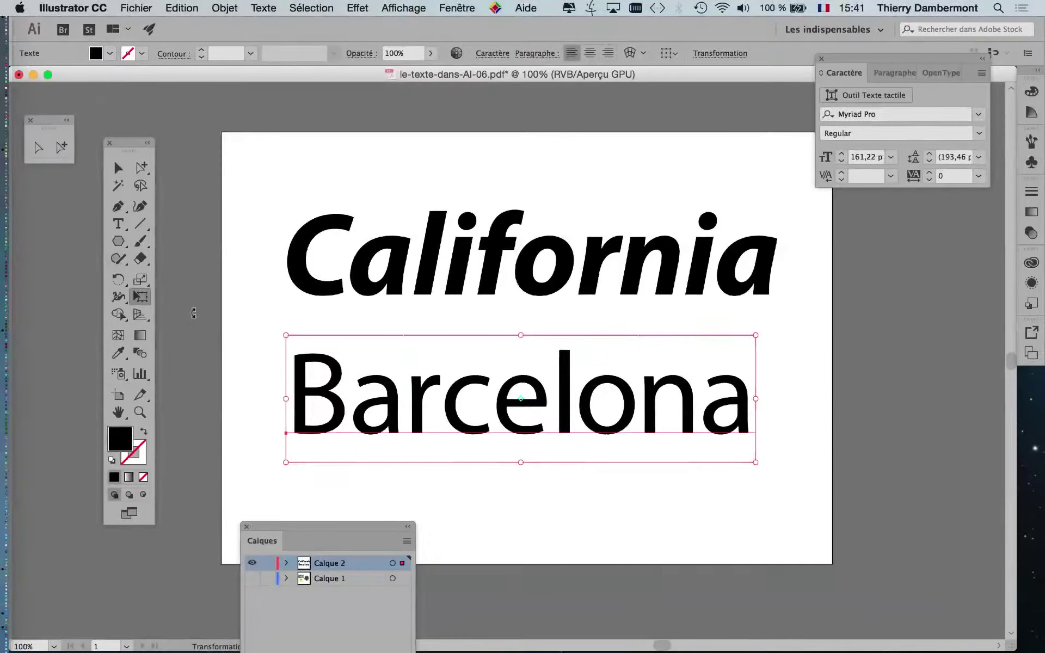
pyautogui.moveTo(284, 337); pyautogui.dragTo(512, 397)
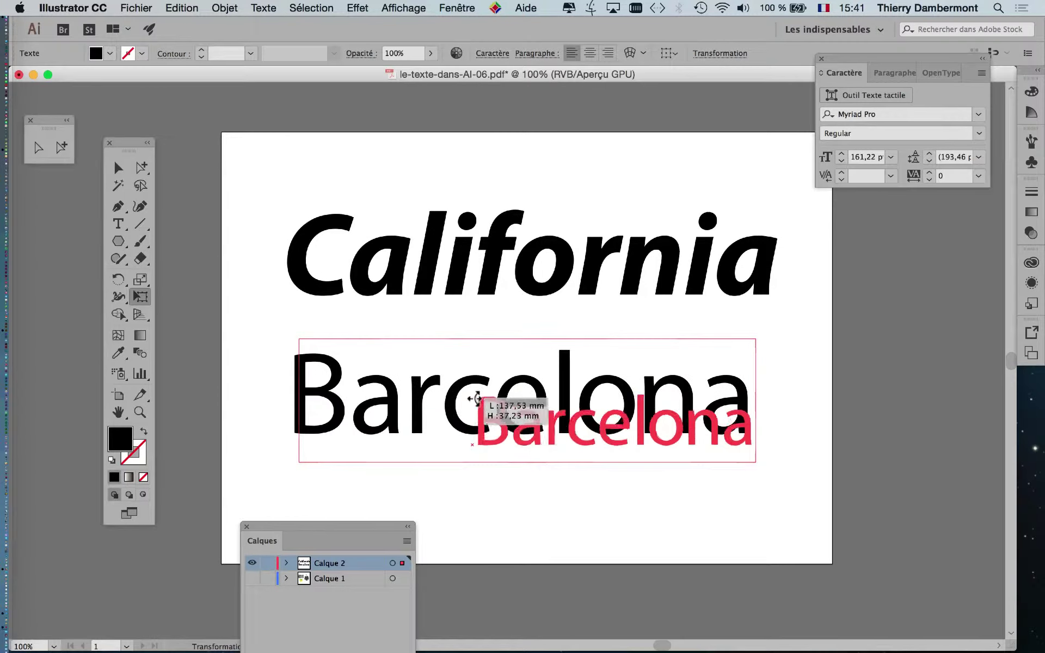
pyautogui.moveTo(640, 449)
pyautogui.mouseDown()
pyautogui.moveTo(637, 332)
pyautogui.moveTo(636, 349)
pyautogui.mouseUp()
# Step: Reposition Barcelona just below California without overlapping, viewing at 100% zoom
pyautogui.press('v')
pyautogui.click(512, 452)
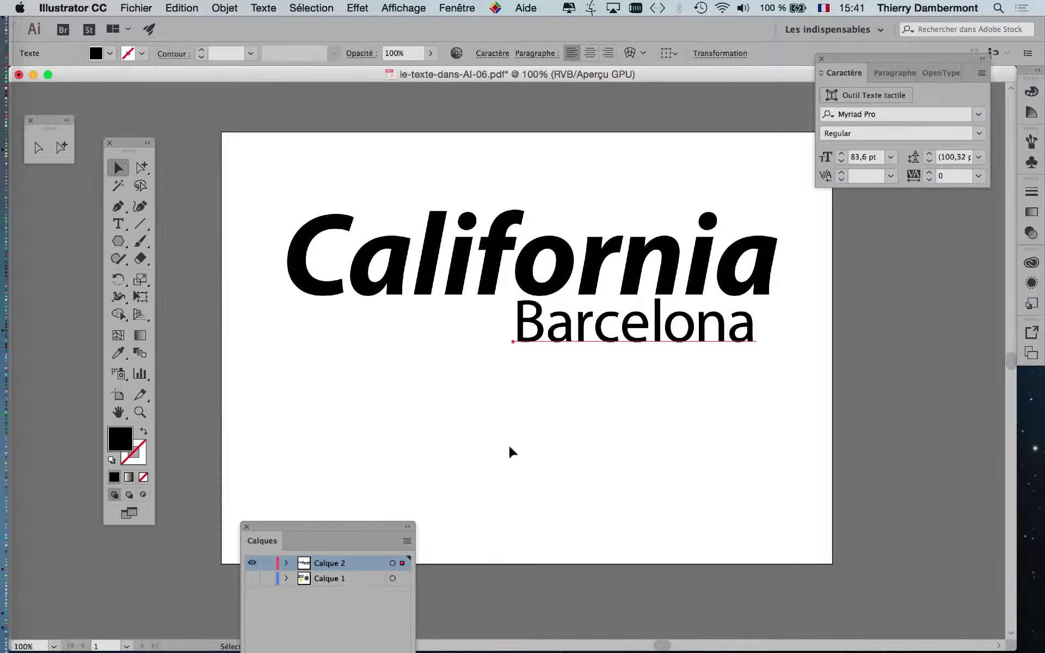
pyautogui.keyDown('alt'); pyautogui.scroll(-1, 612, 399); pyautogui.keyUp('alt')
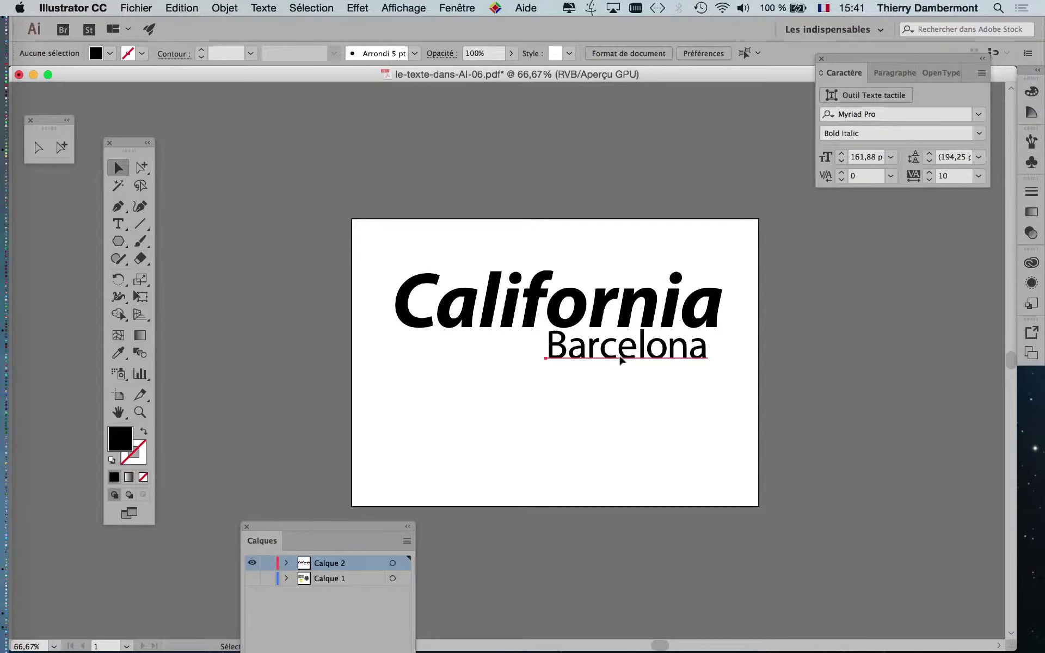
pyautogui.moveTo(618, 374)
pyautogui.mouseDown()
pyautogui.moveTo(479, 374)
pyautogui.moveTo(625, 364)
pyautogui.moveTo(605, 352)
pyautogui.mouseUp()
pyautogui.click(609, 376)
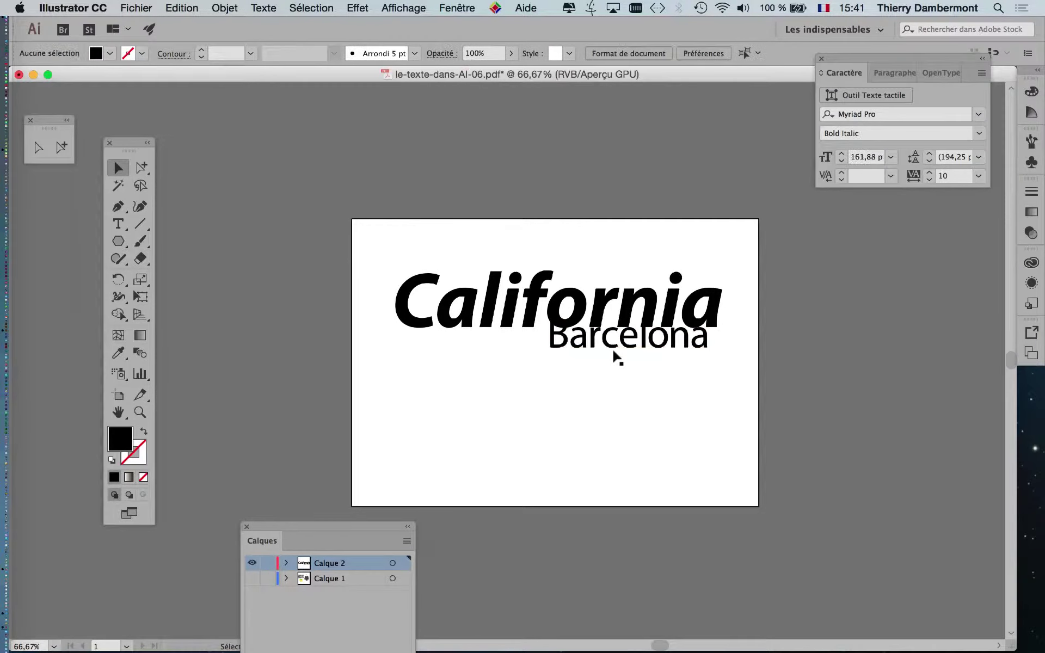
pyautogui.click(617, 351)
pyautogui.moveTo(617, 351)
pyautogui.mouseDown()
pyautogui.moveTo(617, 372)
pyautogui.moveTo(615, 363)
pyautogui.mouseUp()
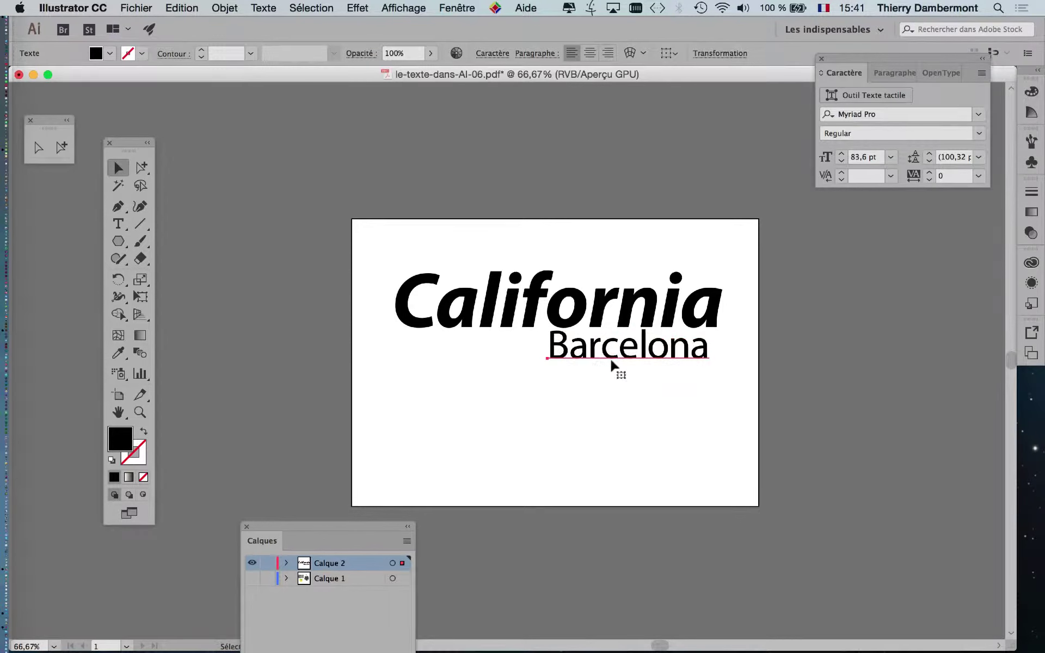
pyautogui.press('super+a')
pyautogui.press('super+1')
pyautogui.keyDown('shift'); pyautogui.click(414, 283); pyautogui.keyUp('shift')
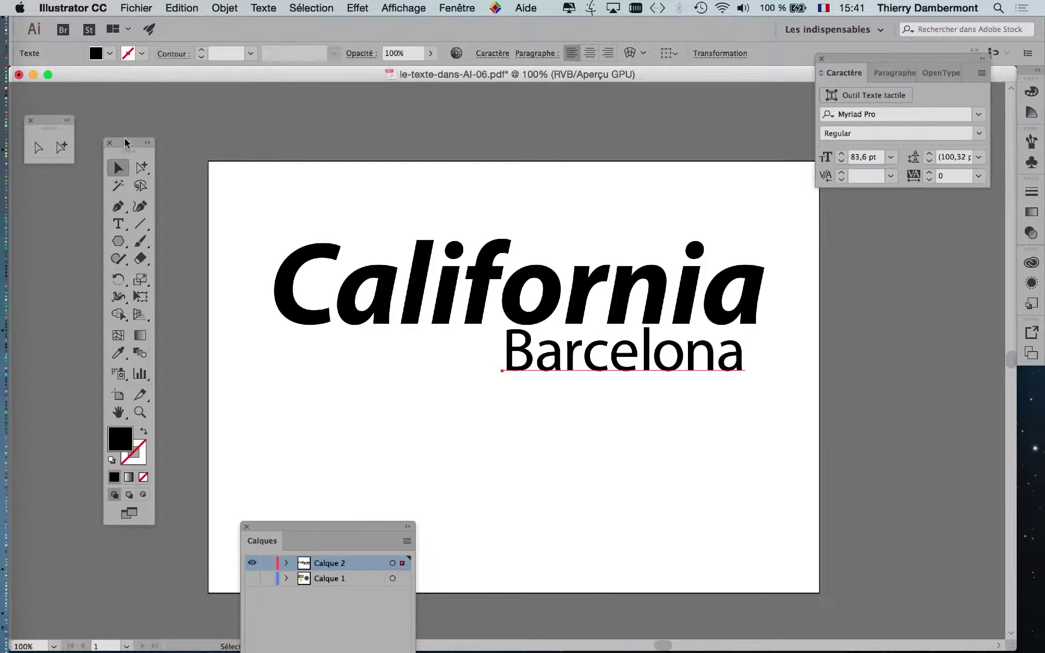
pyautogui.moveTo(125, 143); pyautogui.dragTo(226, 109)
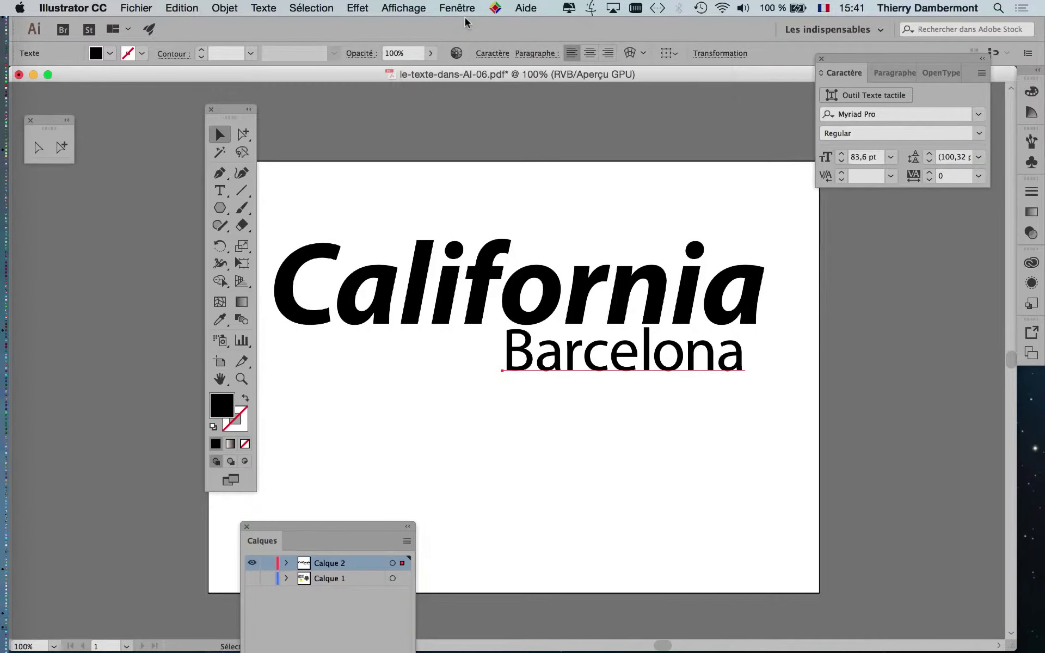
# Step: Colour Barcelona red and California cyan blue using the Nuancier swatches
pyautogui.click(458, 7)
pyautogui.click(523, 446)
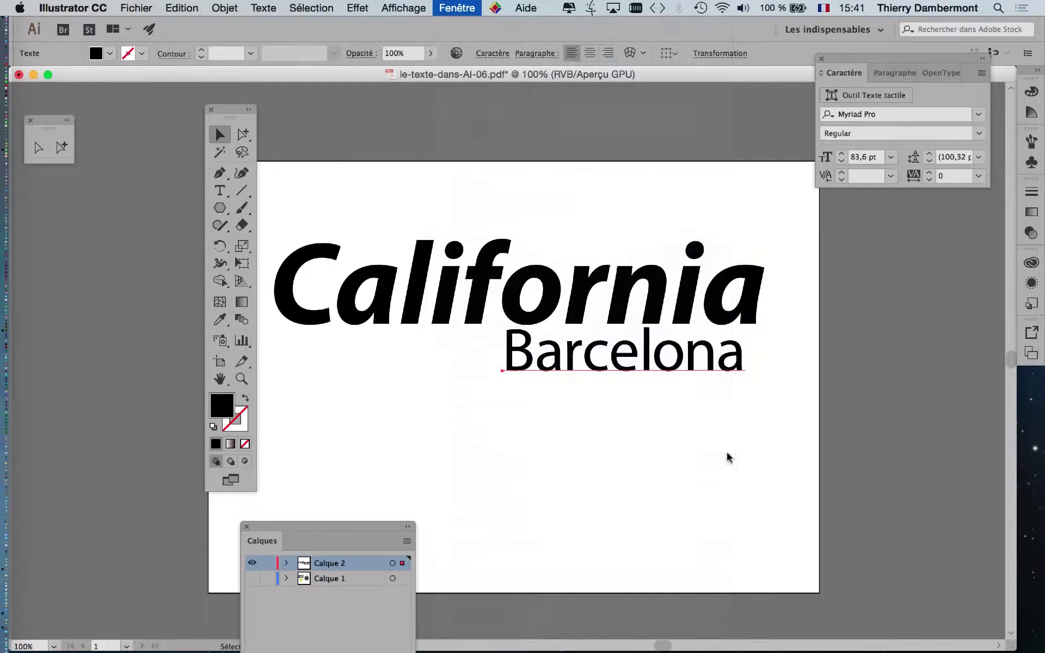
pyautogui.click(901, 362)
pyautogui.click(699, 328)
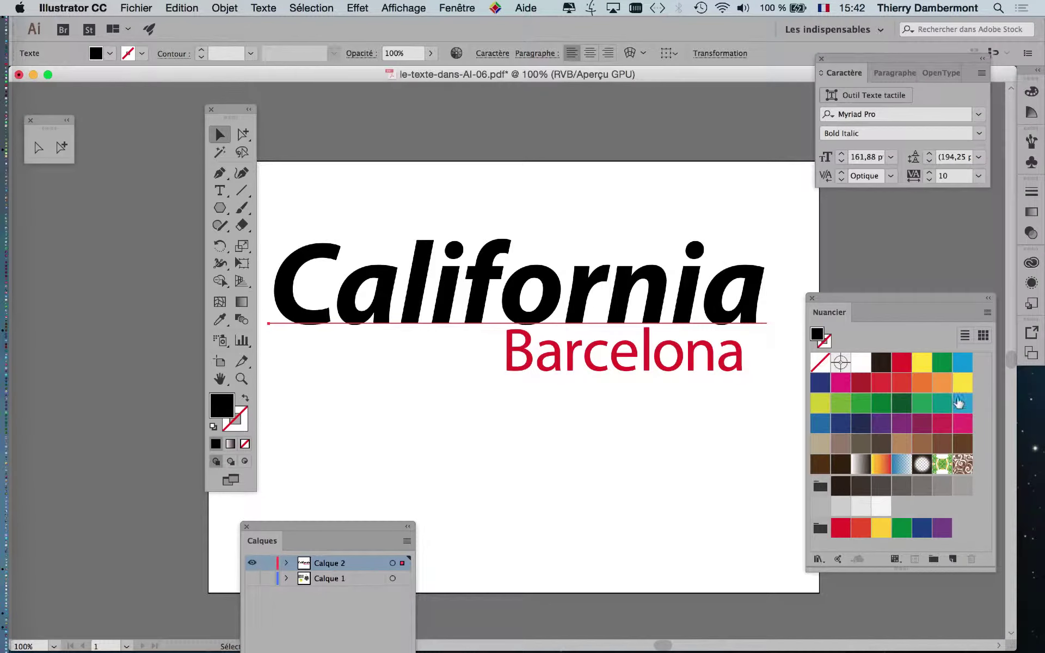
pyautogui.click(962, 404)
# Step: Nudge Barcelona up so it overlaps California's lower edge
pyautogui.moveTo(674, 369); pyautogui.dragTo(682, 344)
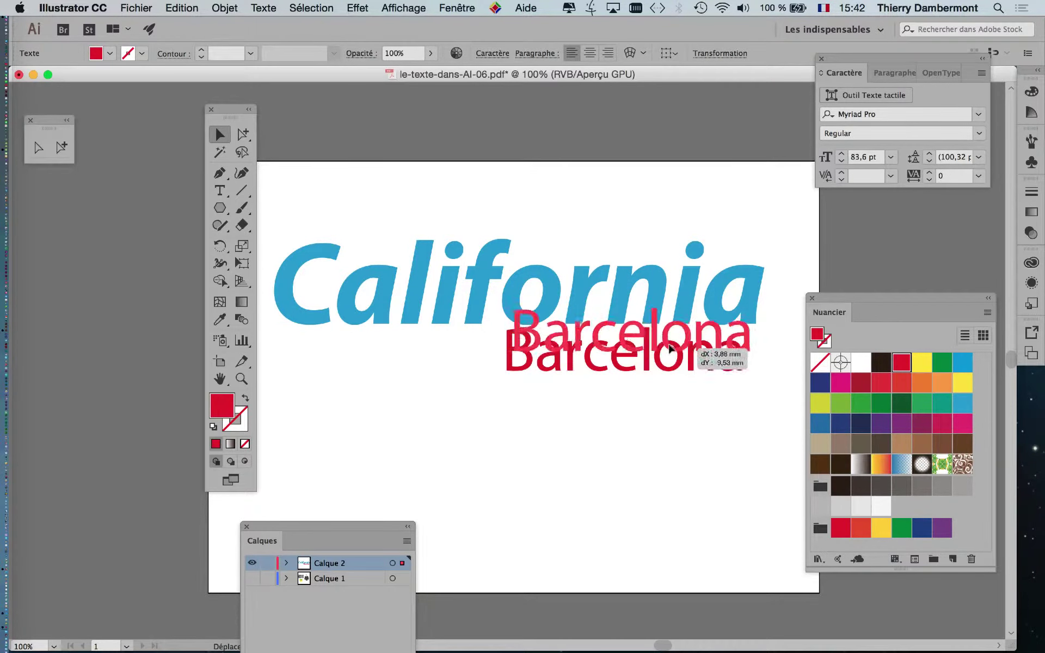
pyautogui.scroll(1, 667, 360)
pyautogui.scroll(1, 669, 350)
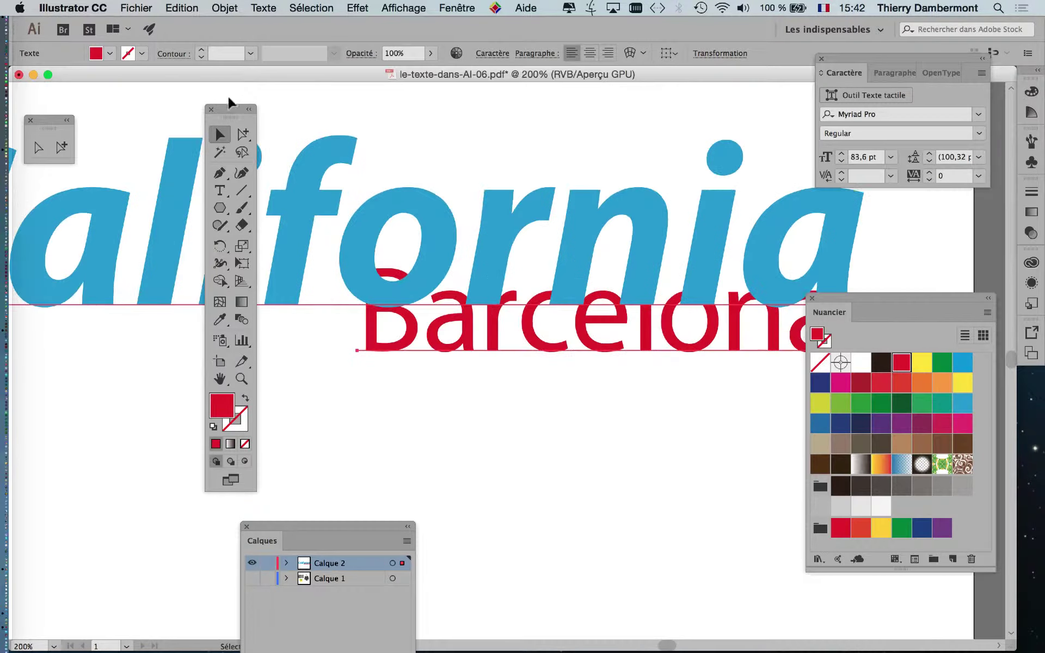
pyautogui.moveTo(228, 107)
pyautogui.mouseDown()
pyautogui.moveTo(113, 210)
pyautogui.moveTo(76, 204)
pyautogui.mouseUp()
pyautogui.scroll(-1, 539, 320)
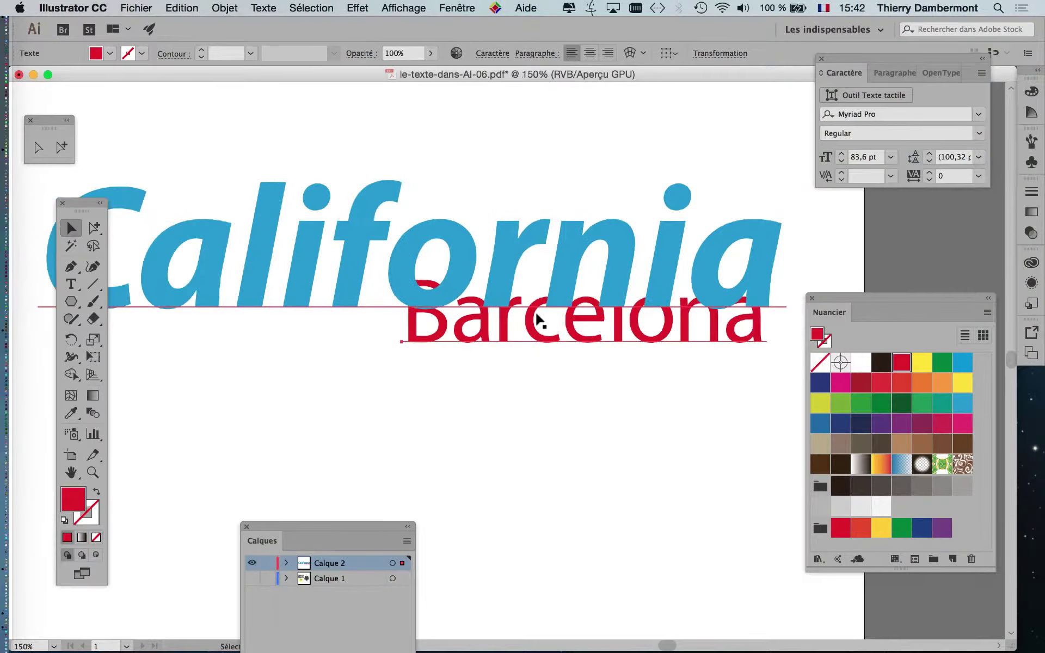
pyautogui.scroll(-1, 538, 321)
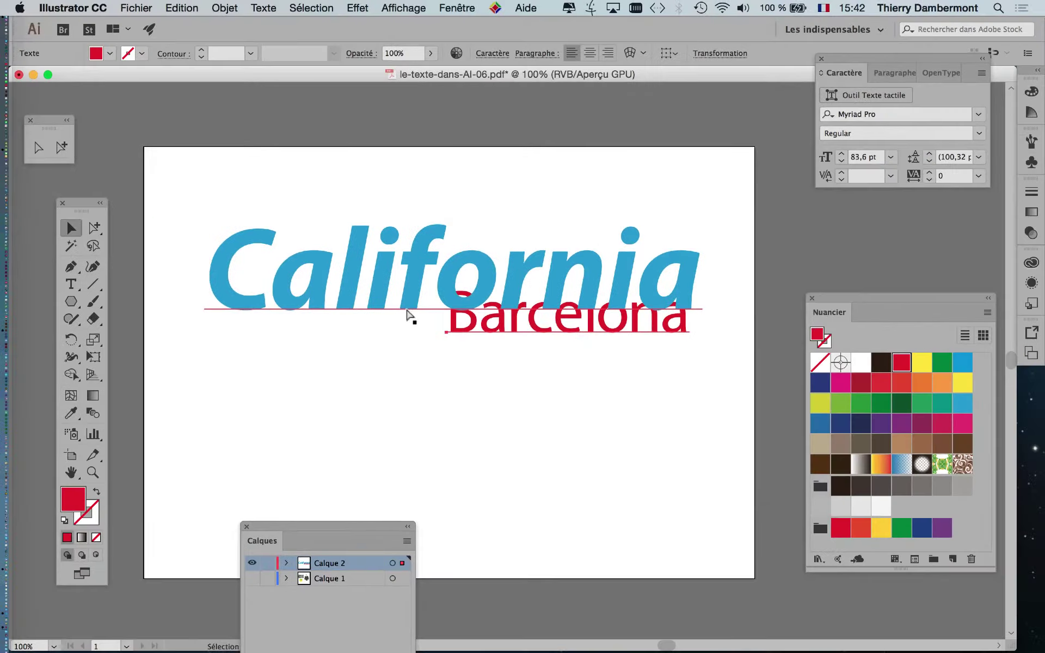
pyautogui.press('super+alt+2')
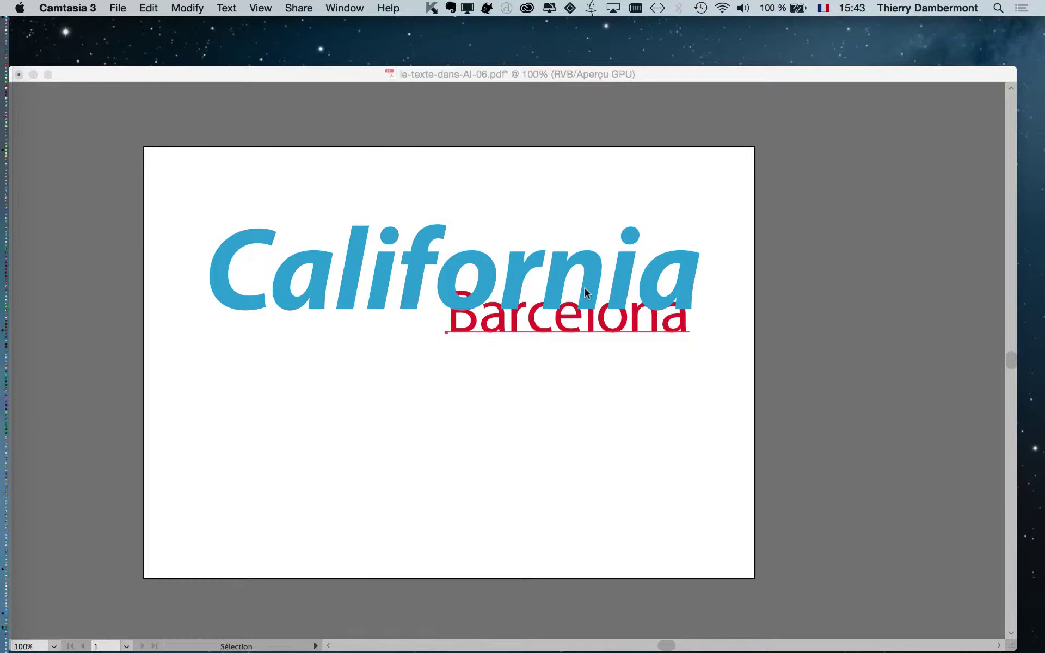
pyautogui.click(587, 293)
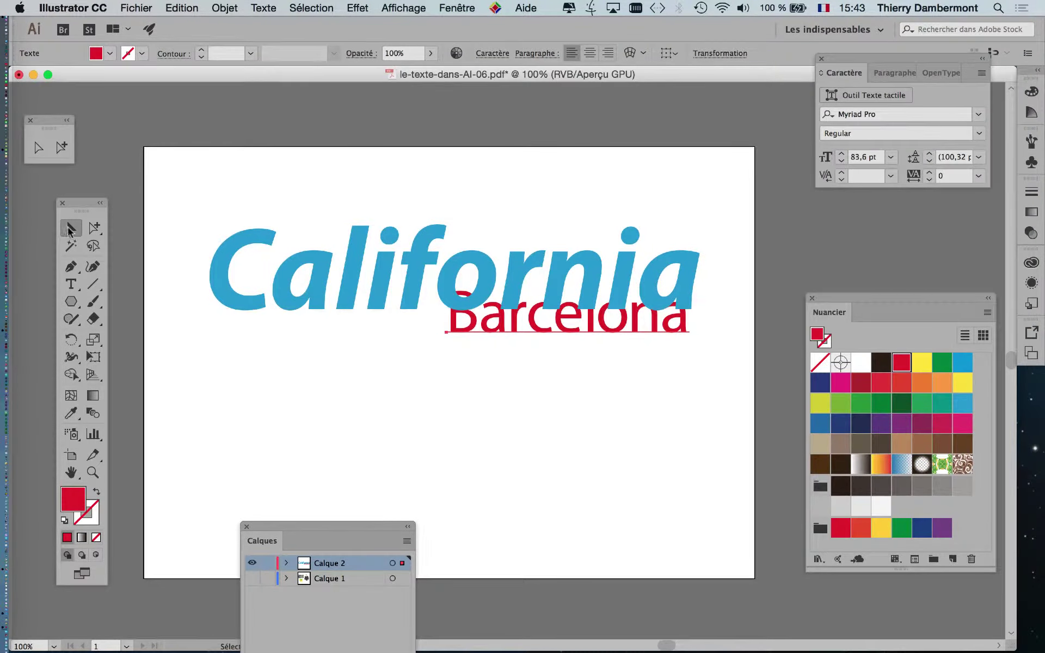
pyautogui.moveTo(74, 209); pyautogui.dragTo(380, 168)
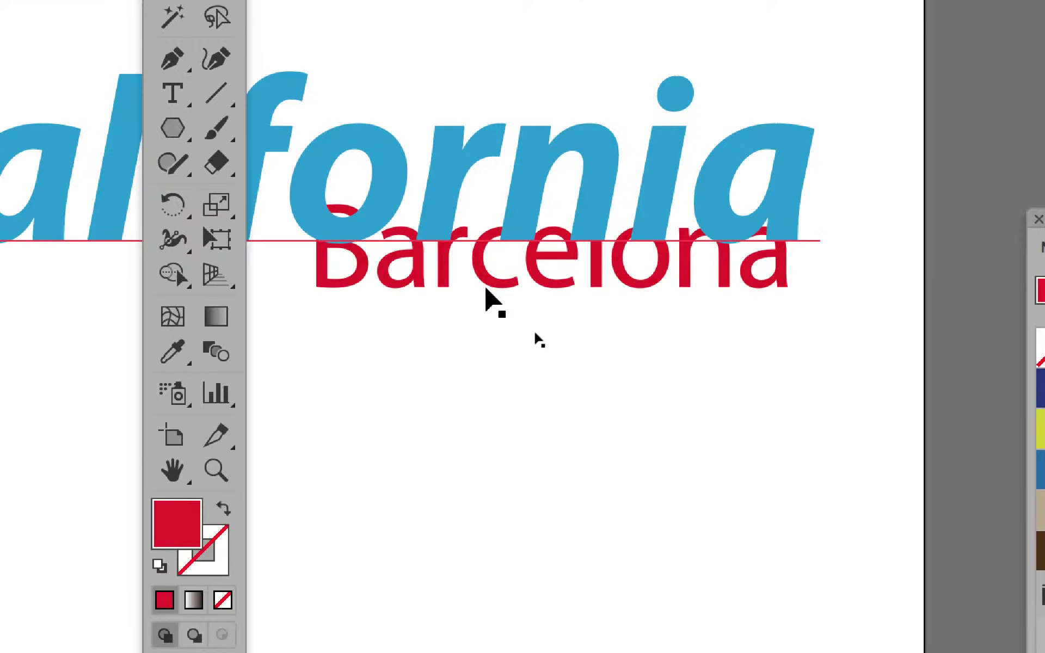
pyautogui.click(493, 300)
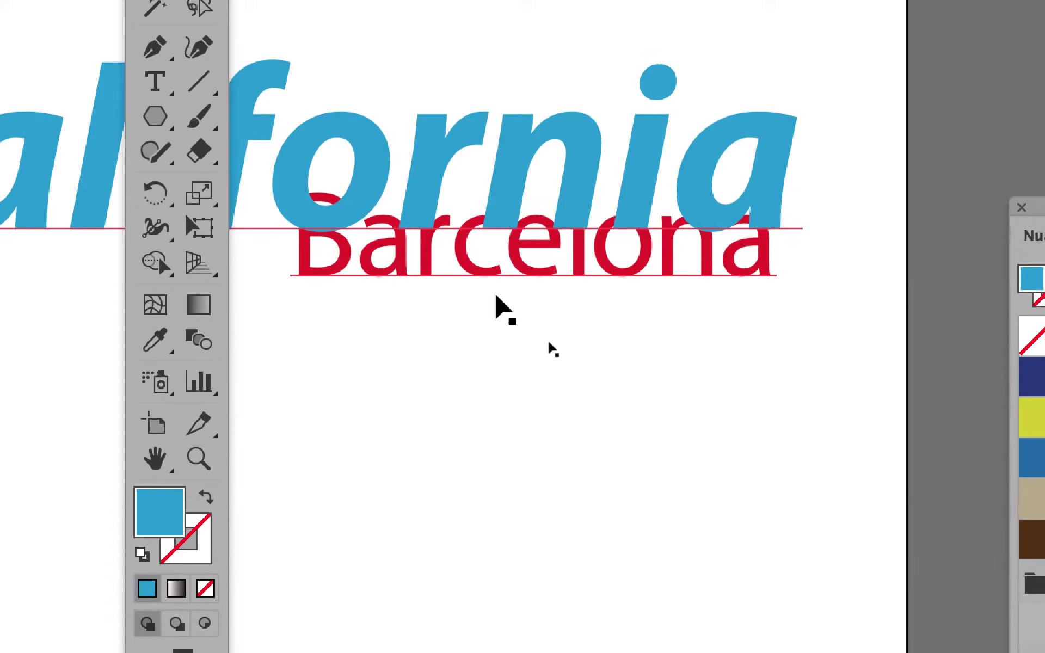
pyautogui.hotkey('ctrl', '-')
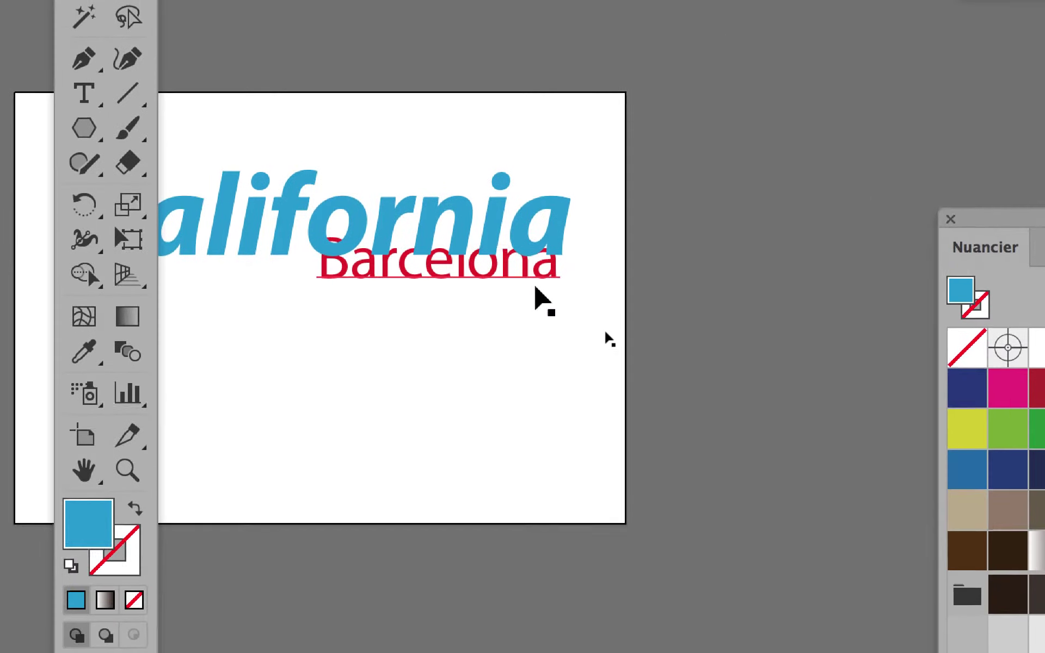
pyautogui.click(537, 283)
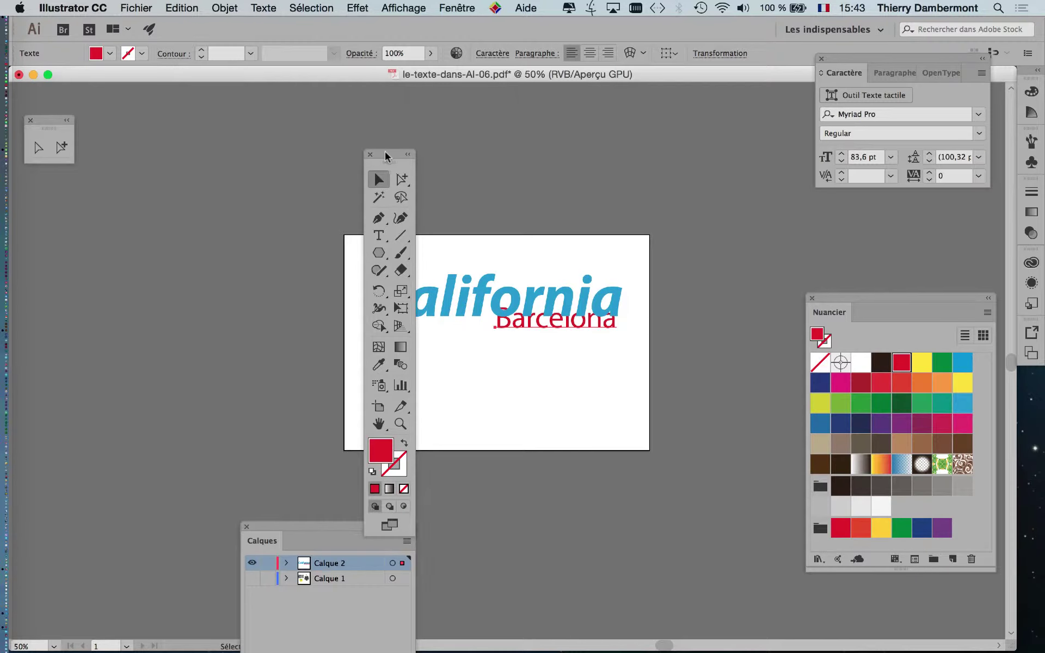
# Step: Bring Barcelona to the front with Objet > Disposition > Premier plan
pyautogui.moveTo(386, 157); pyautogui.dragTo(119, 204)
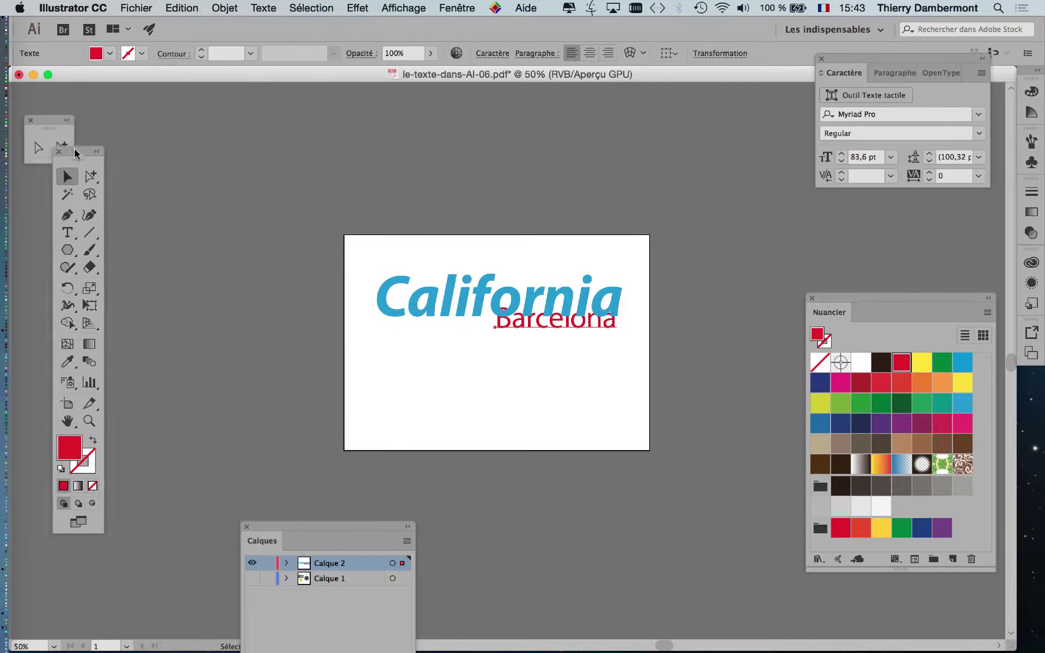
pyautogui.click(224, 8)
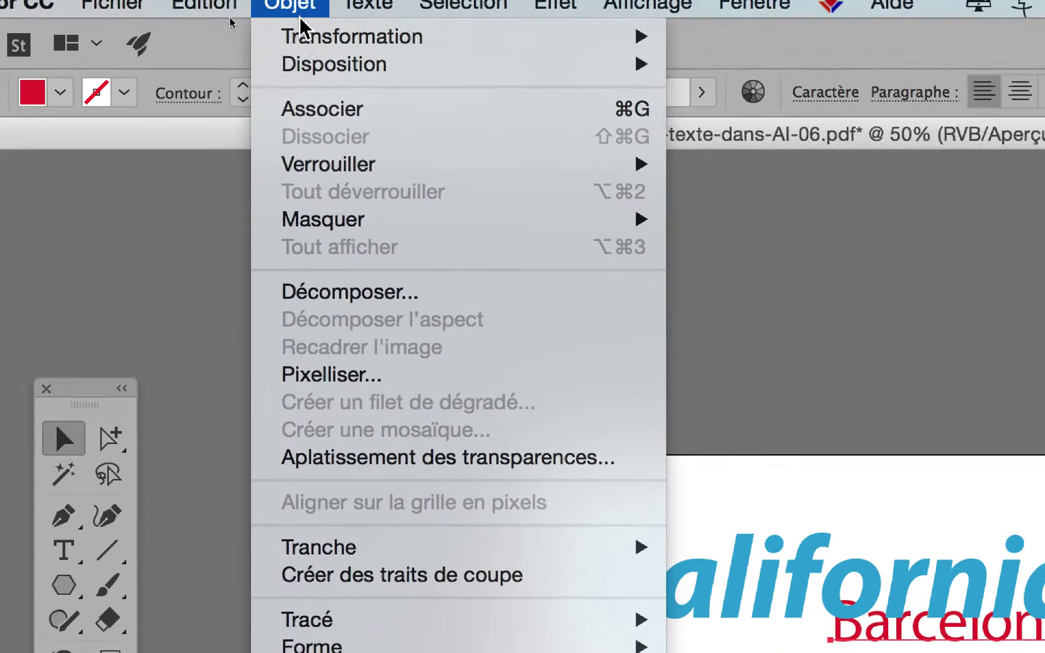
pyautogui.moveTo(245, 37)
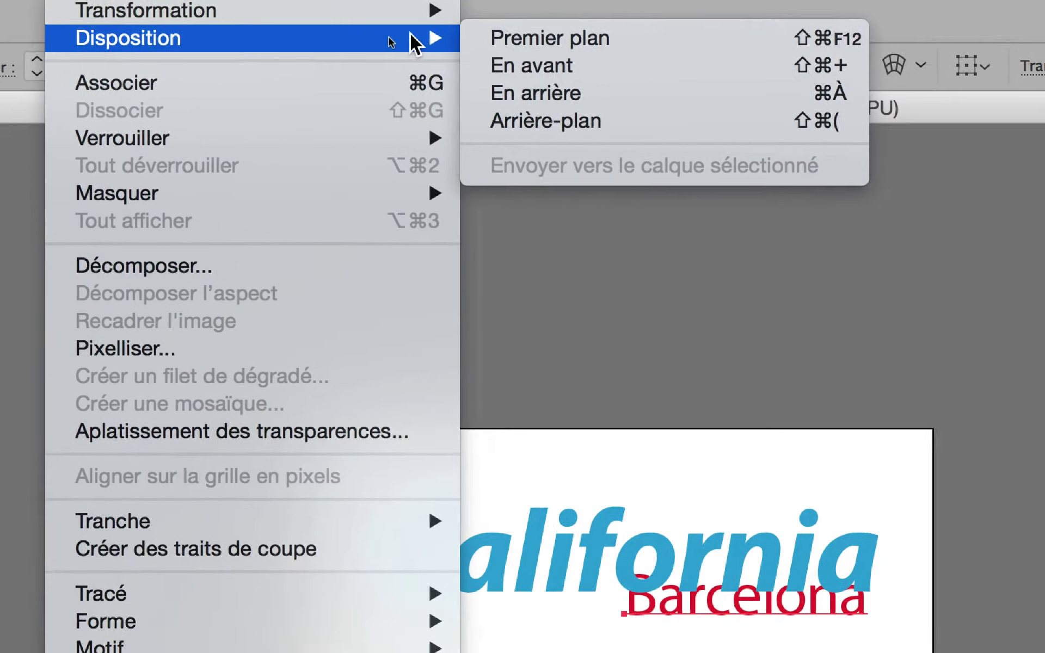
pyautogui.click(434, 35)
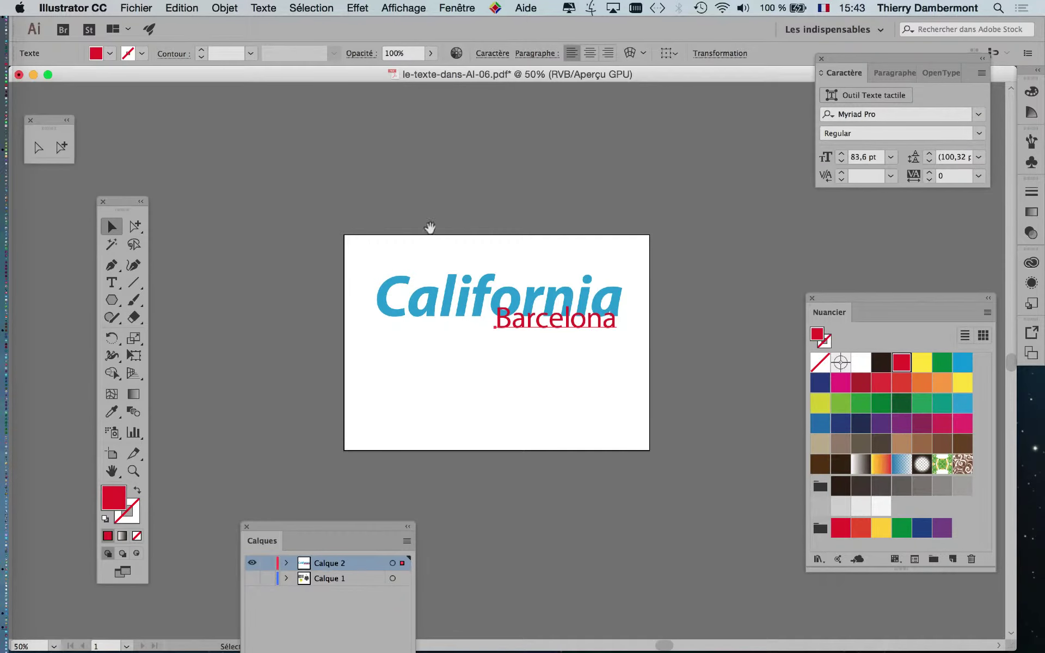
pyautogui.moveTo(429, 225); pyautogui.dragTo(323, 240)
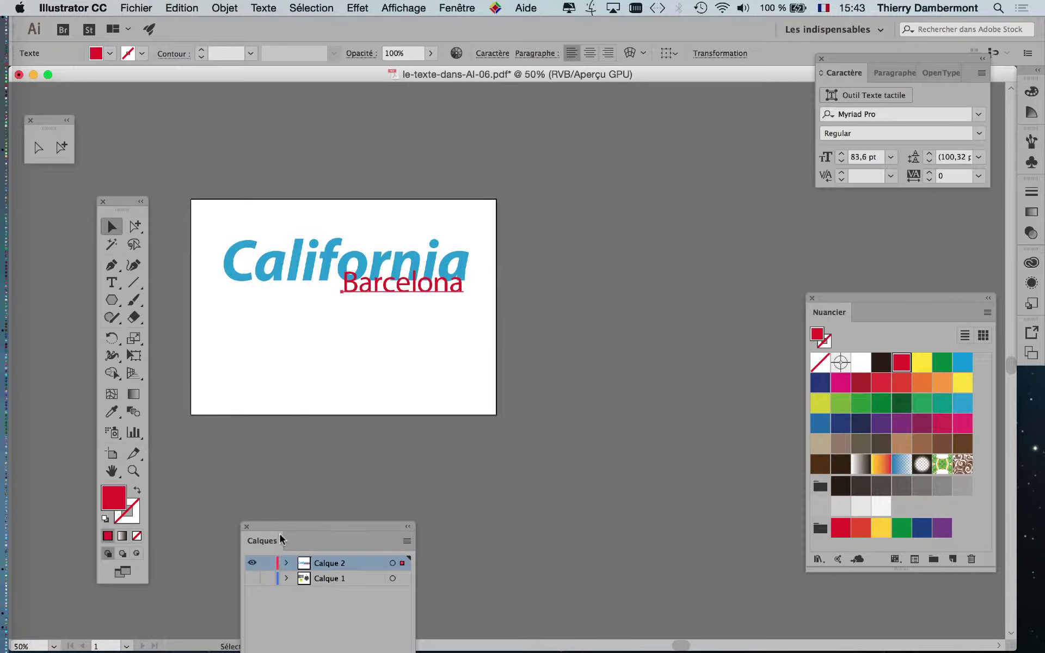
# Step: Widen the Calques panel beside the artboard, expand Calque 2, and reorder the Barcelona sublayer
pyautogui.moveTo(270, 526); pyautogui.dragTo(546, 161)
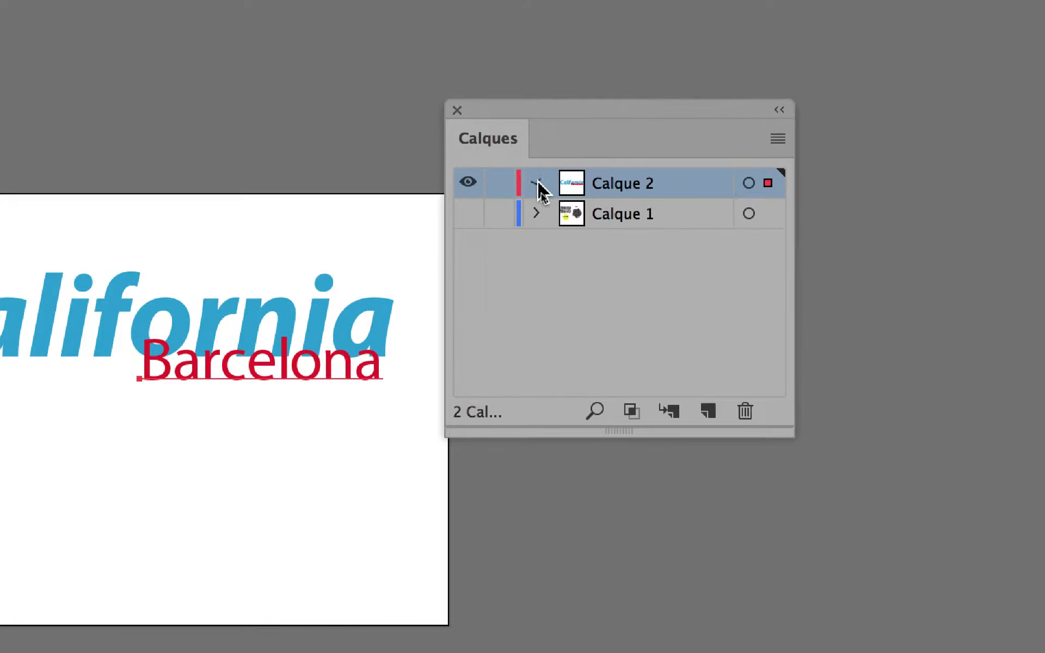
pyautogui.click(538, 184)
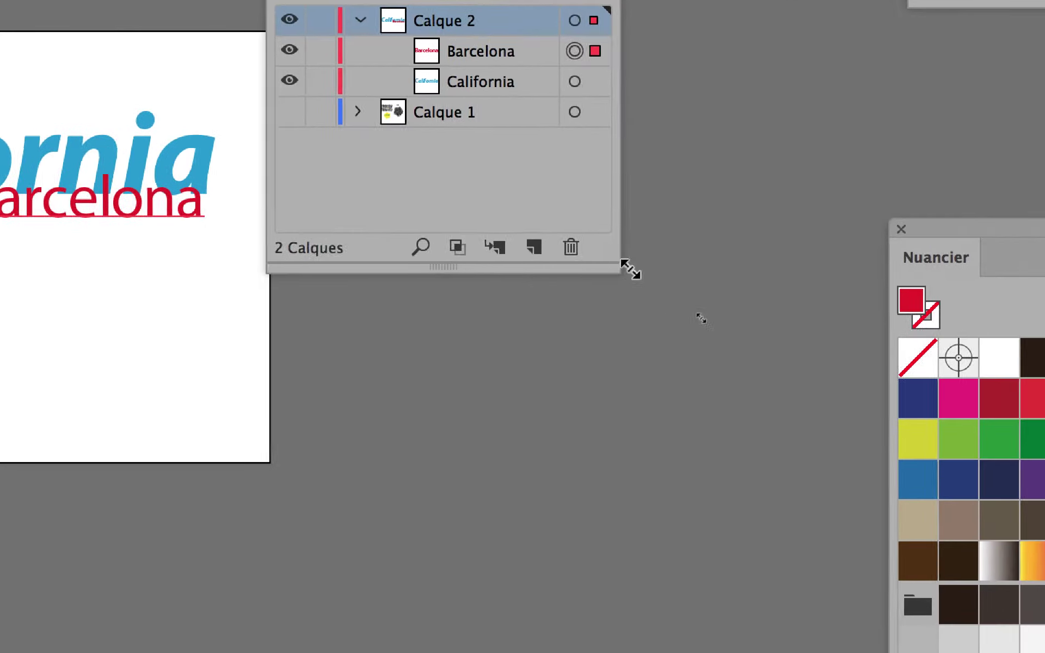
pyautogui.moveTo(631, 268); pyautogui.dragTo(909, 260)
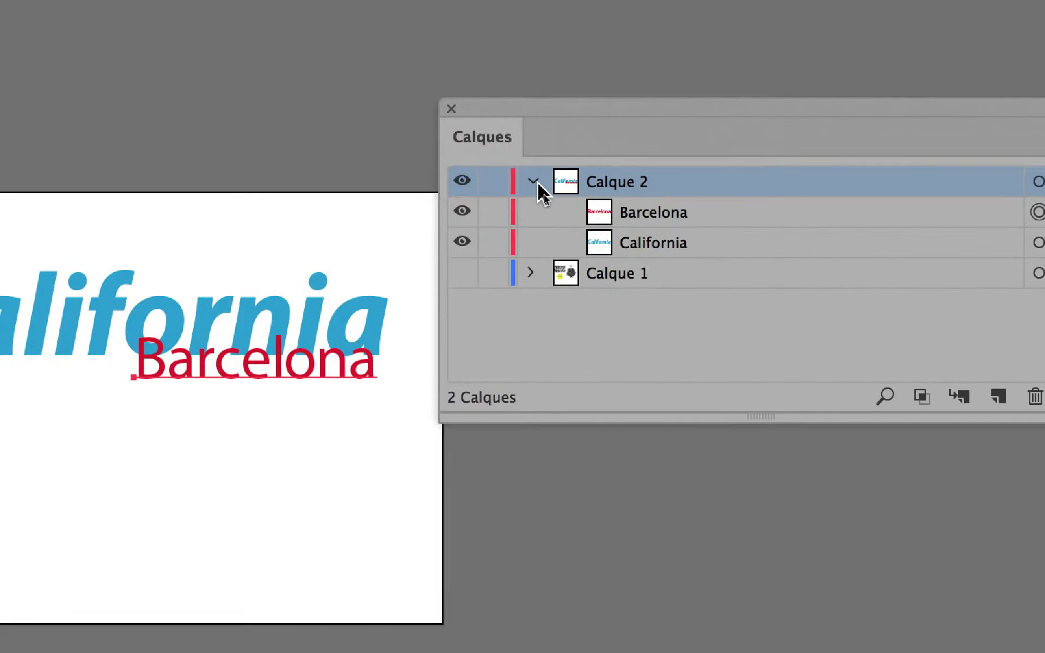
pyautogui.click(534, 183)
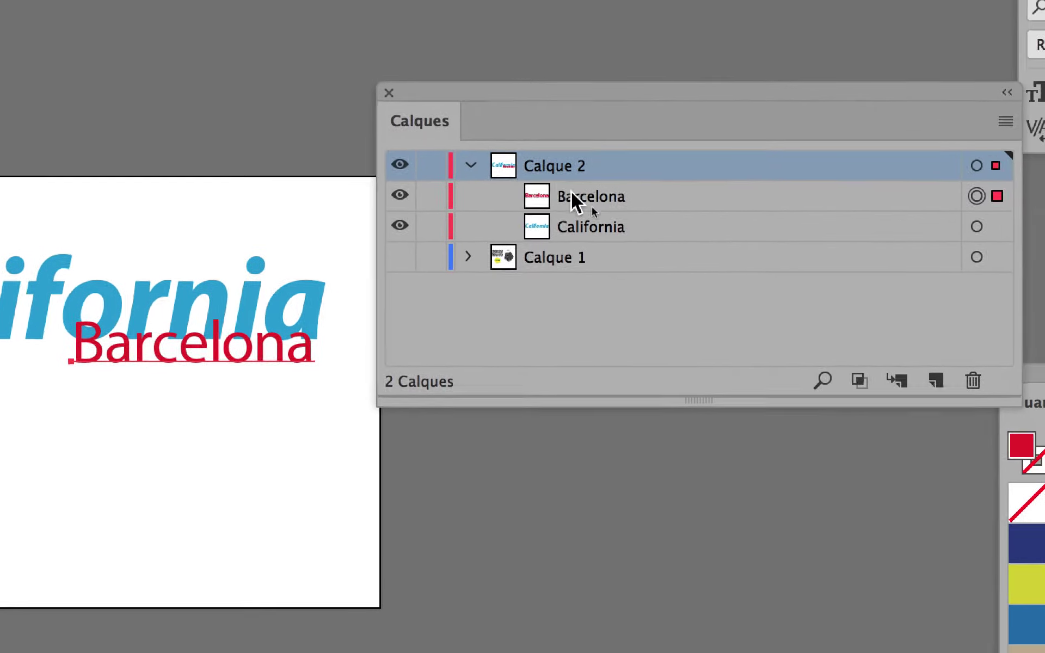
pyautogui.moveTo(576, 191); pyautogui.dragTo(578, 207)
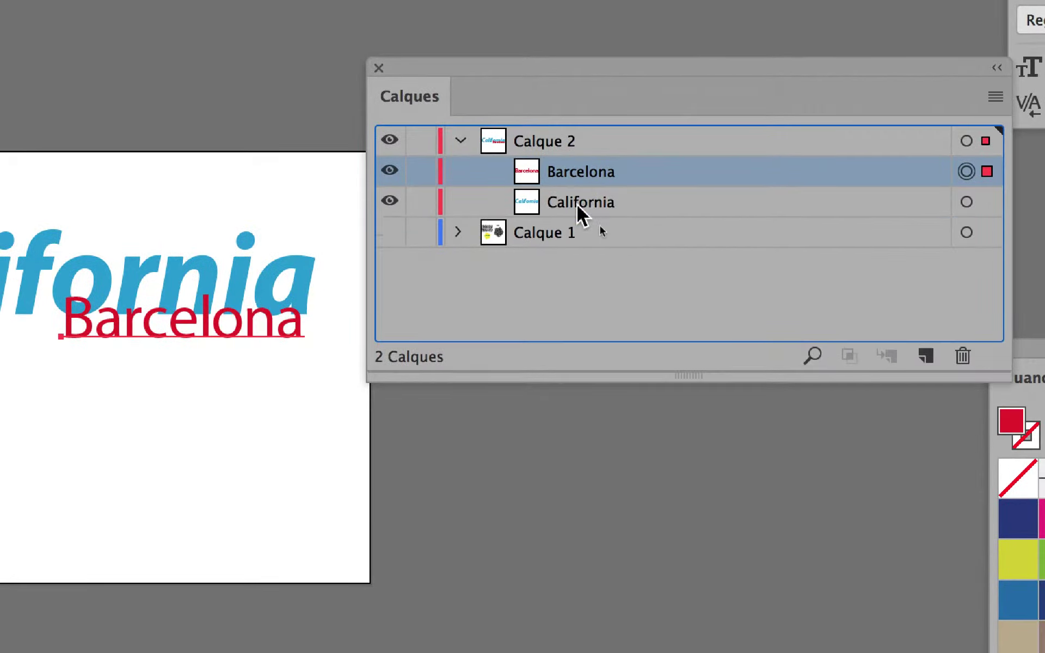
pyautogui.moveTo(576, 194); pyautogui.dragTo(578, 217)
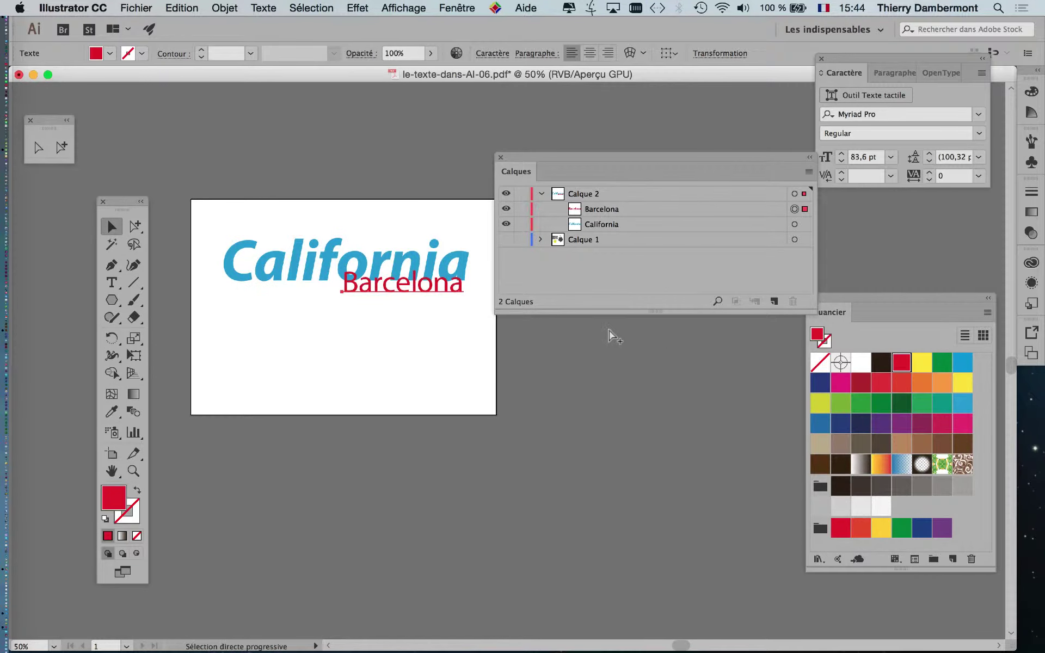
# Step: Save the artwork as le-texte-dans-AI-07.pdf with default PDF settings
pyautogui.press('super+shift+2')
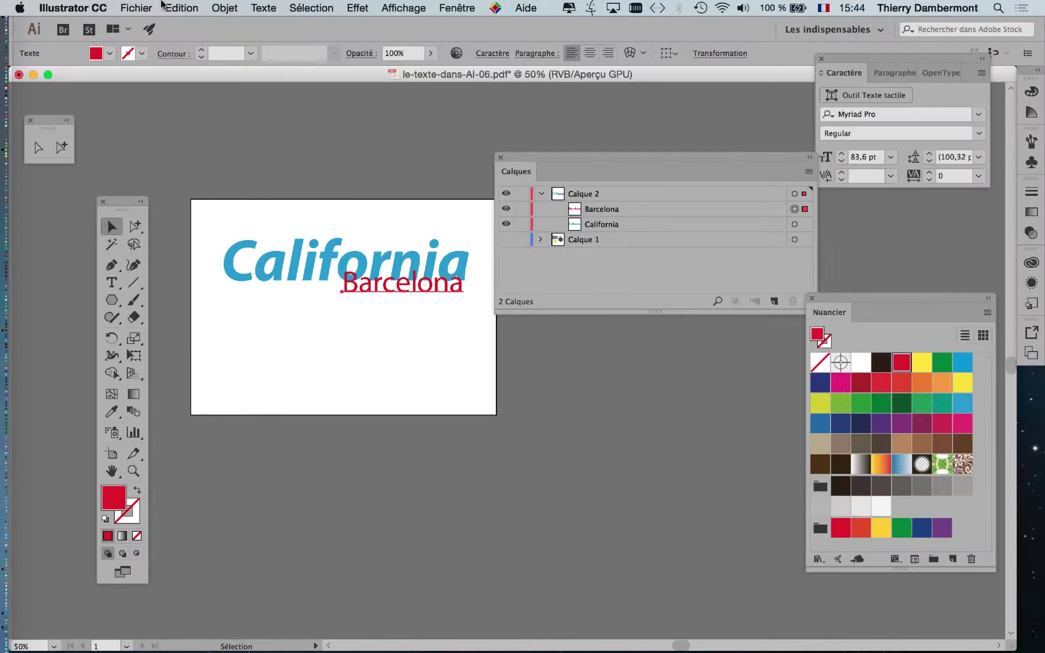
pyautogui.click(136, 8)
pyautogui.click(136, 8)
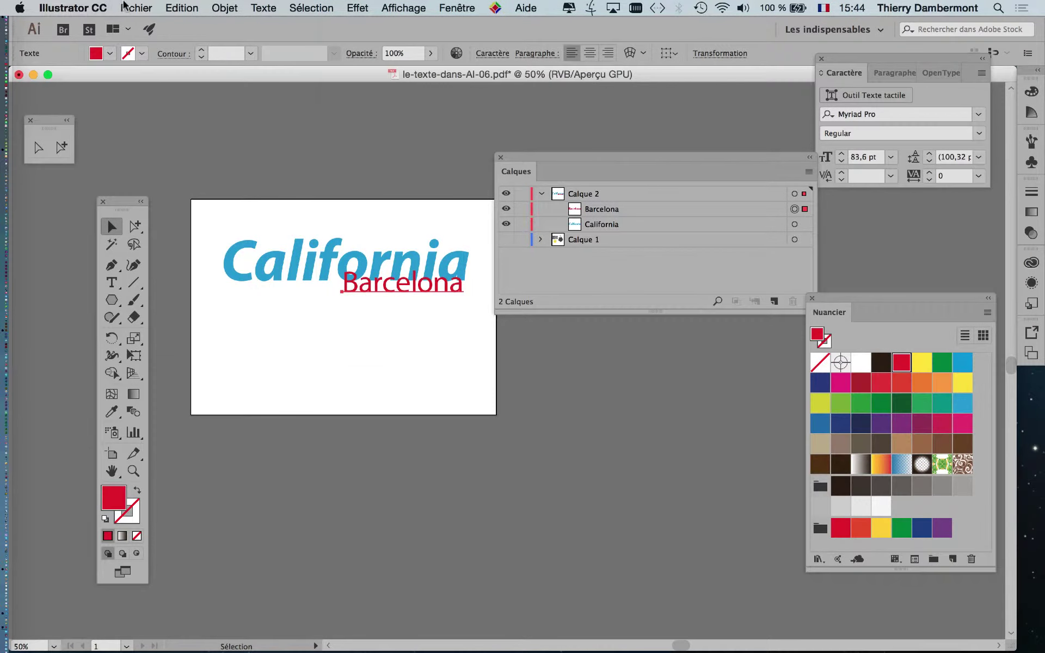
pyautogui.click(125, 7)
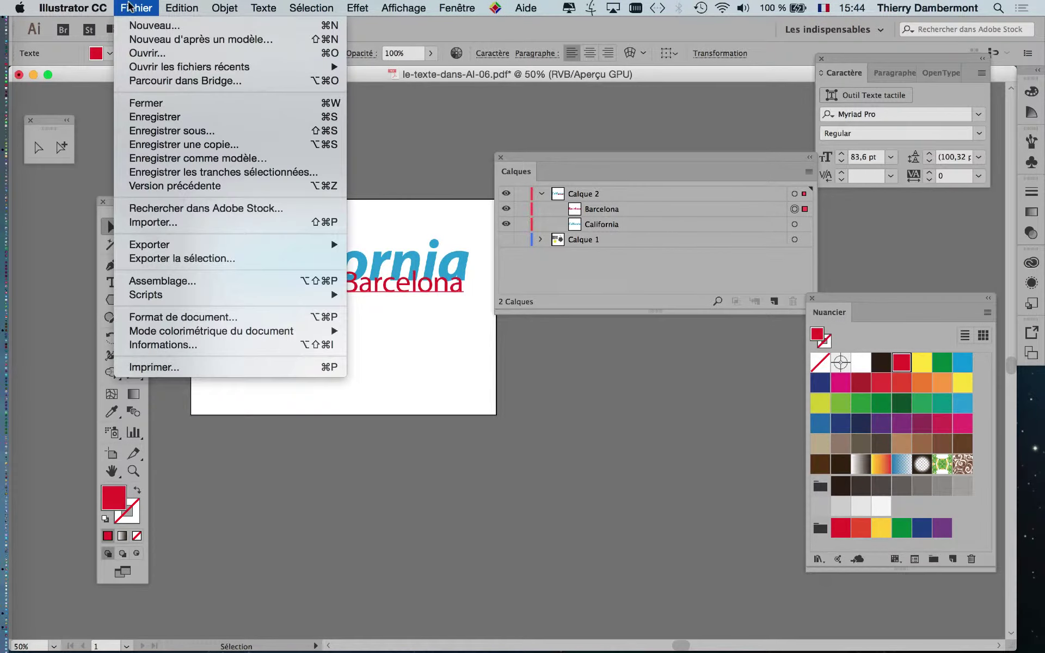
pyautogui.click(174, 133)
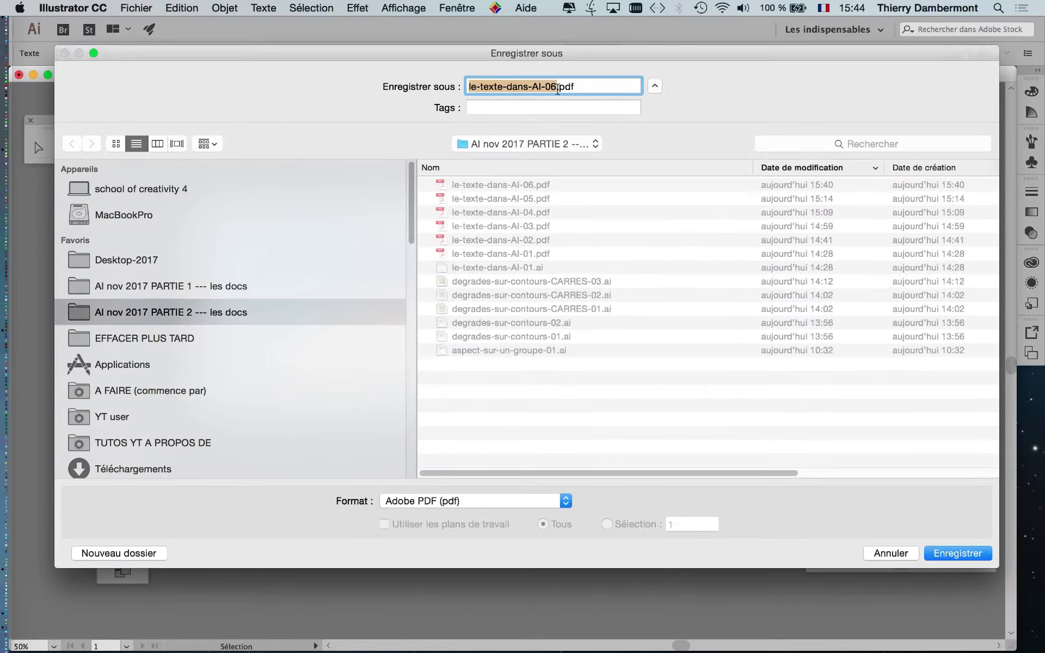
pyautogui.click(557, 87)
pyautogui.write('7')
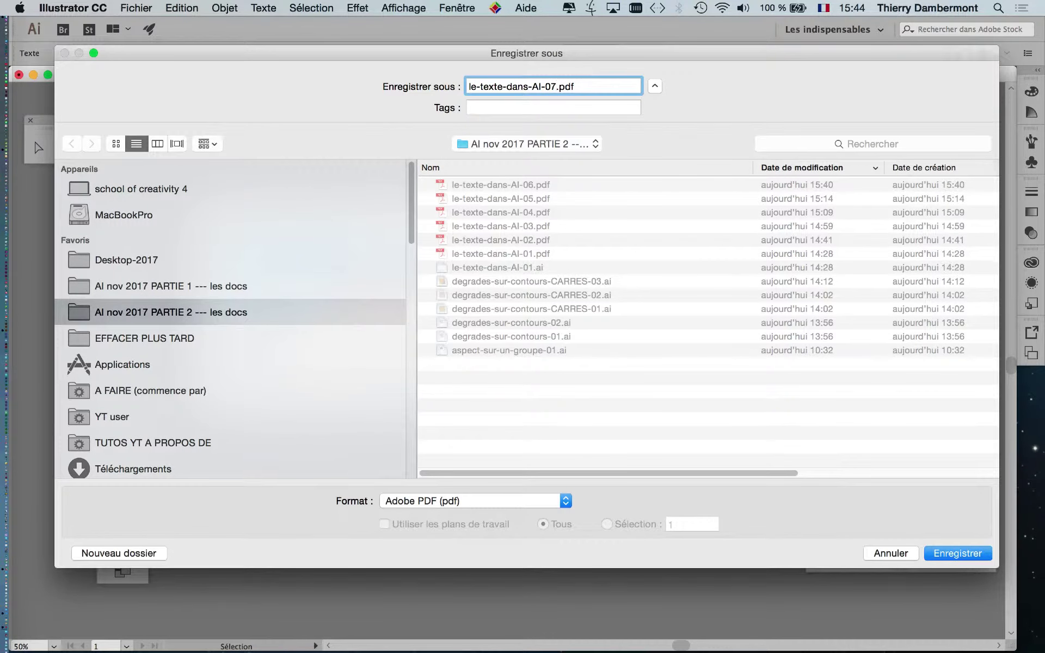
pyautogui.click(959, 554)
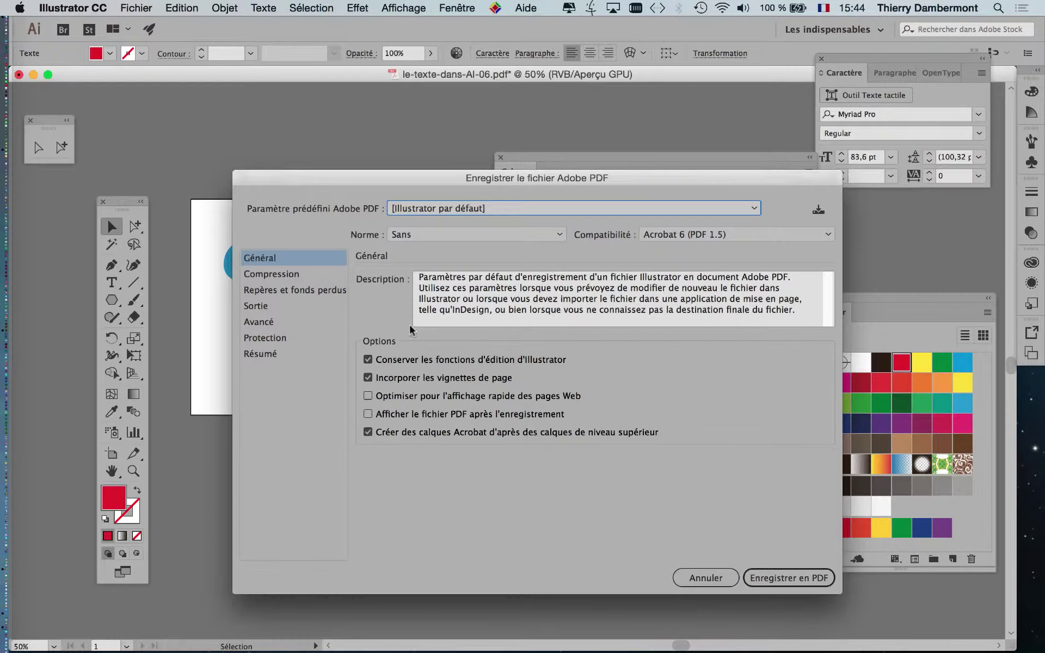
pyautogui.click(798, 578)
# Step: Set the California text to upright Myriad Pro Semibold
pyautogui.scroll(1, 278, 273)
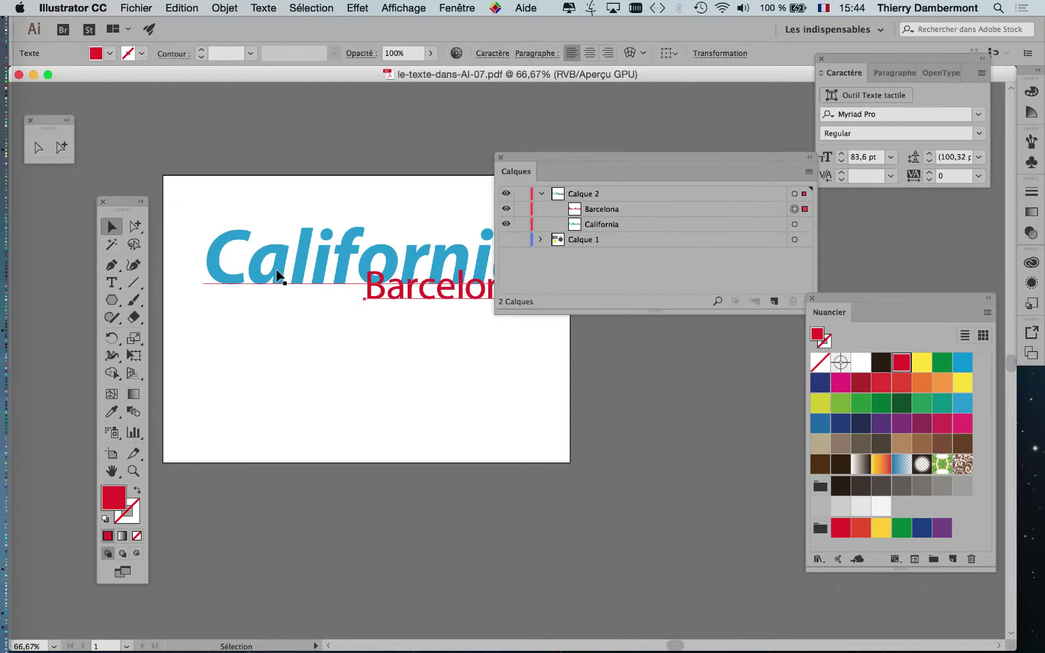
pyautogui.scroll(1, 280, 274)
pyautogui.moveTo(522, 156); pyautogui.dragTo(344, 435)
pyautogui.click(326, 293)
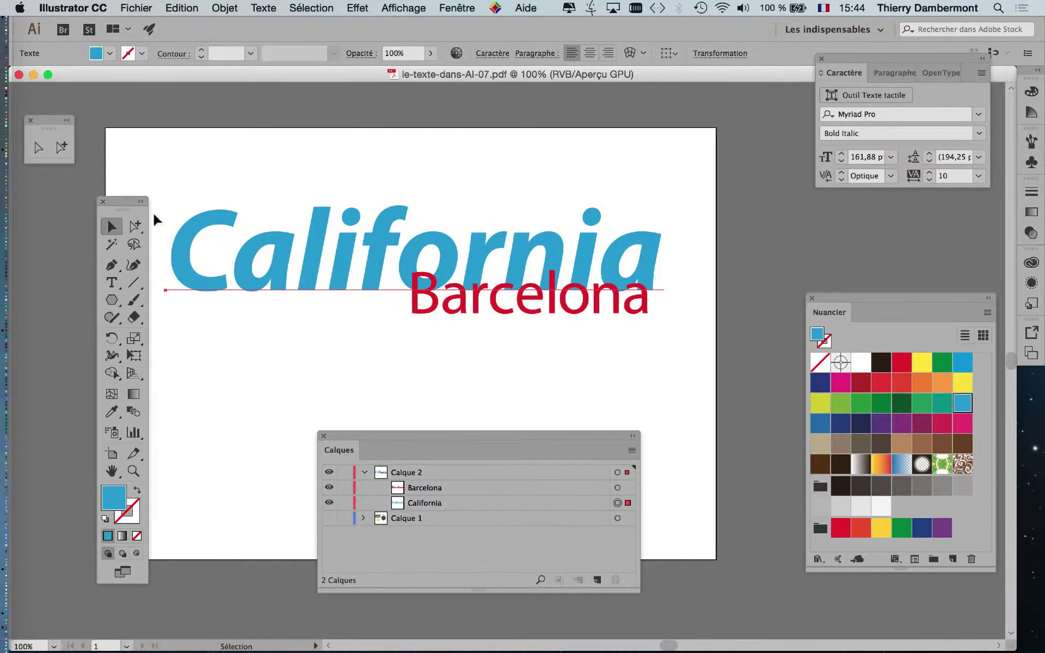
pyautogui.moveTo(124, 203); pyautogui.dragTo(87, 196)
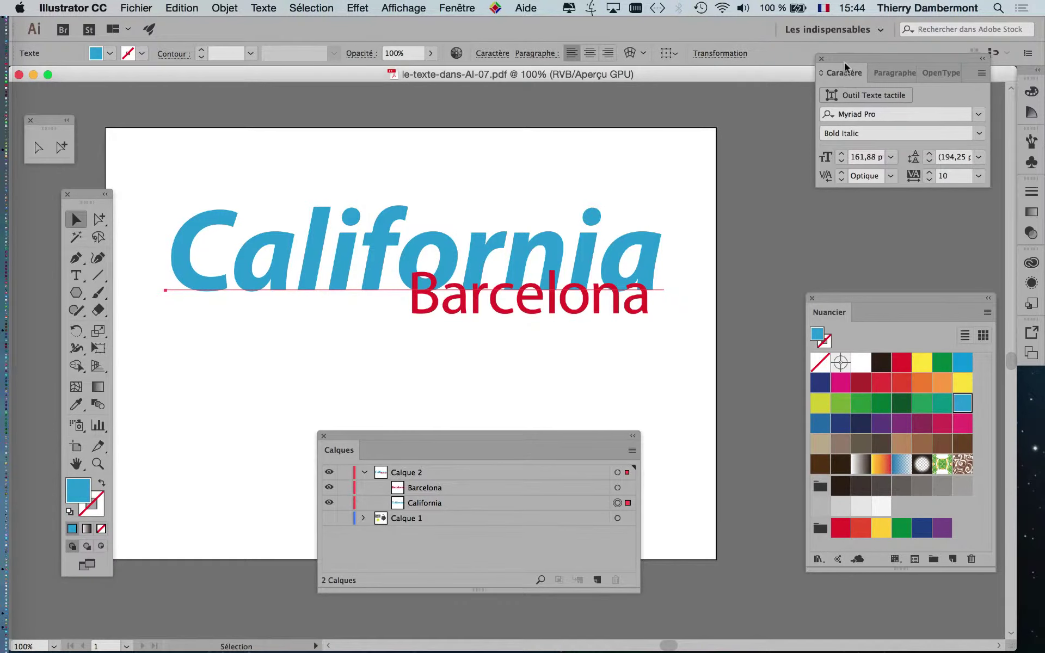
pyautogui.moveTo(845, 62)
pyautogui.mouseDown()
pyautogui.moveTo(699, 69)
pyautogui.moveTo(642, 292)
pyautogui.moveTo(181, 318)
pyautogui.moveTo(329, 77)
pyautogui.moveTo(246, 87)
pyautogui.mouseUp()
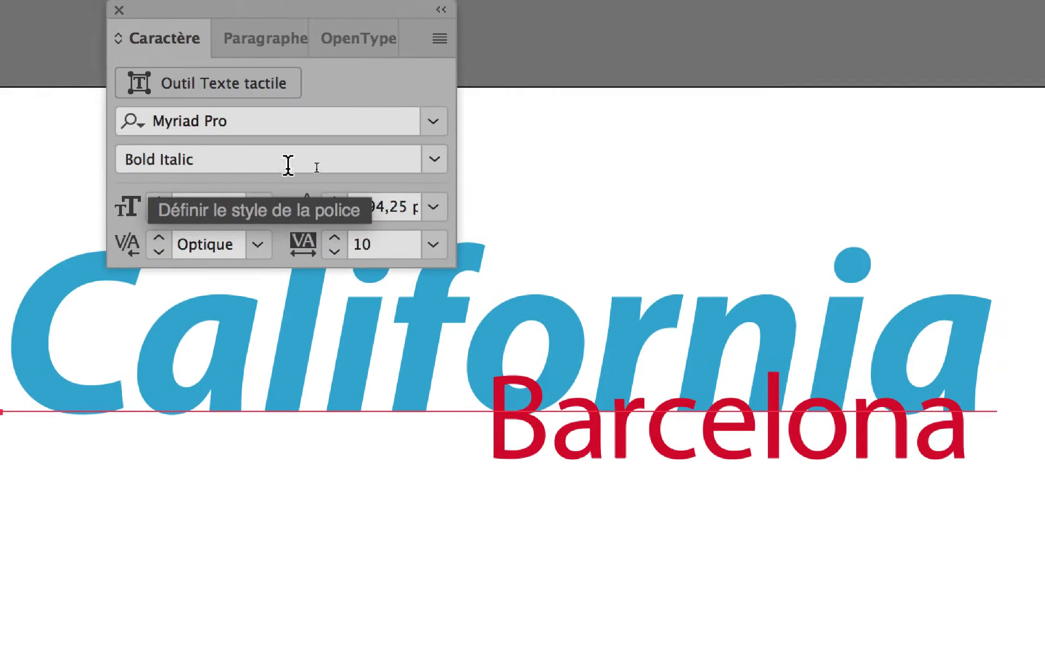
pyautogui.click(434, 159)
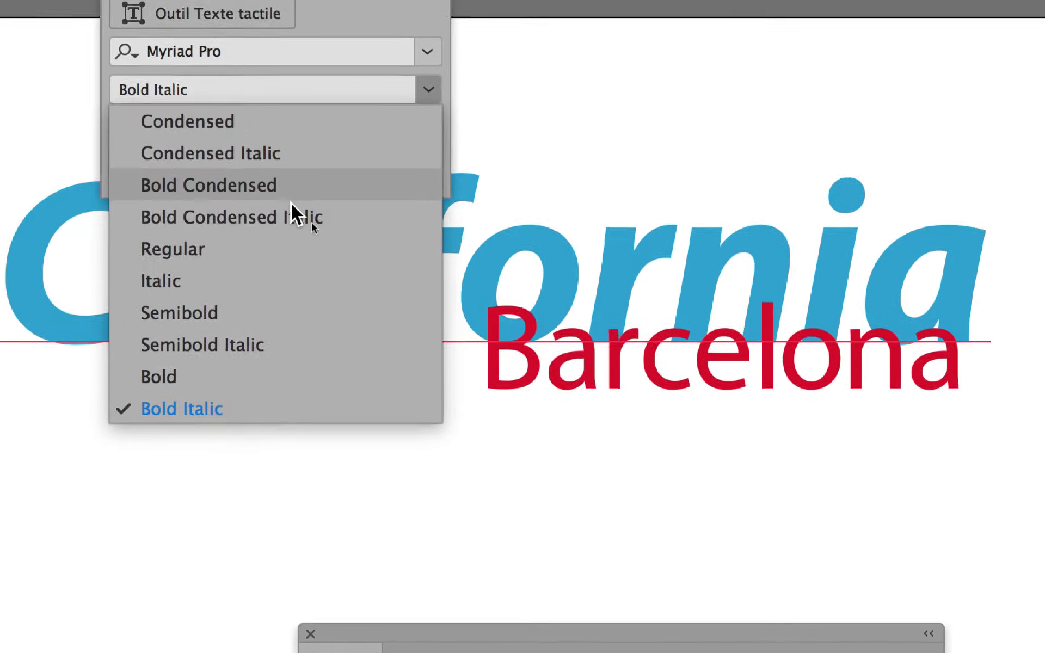
pyautogui.click(282, 261)
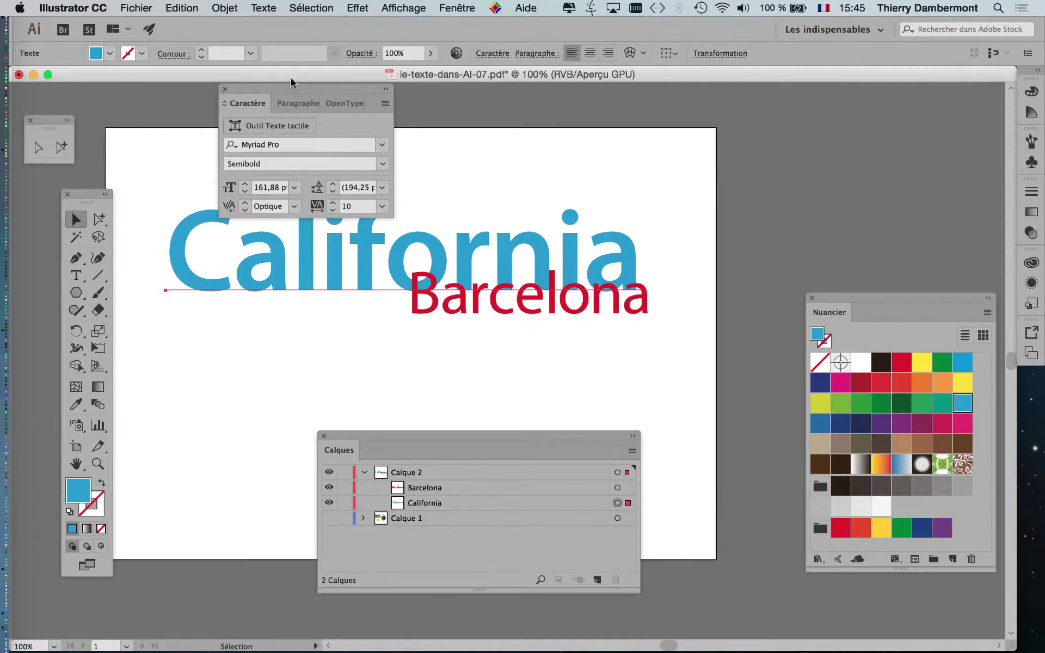
# Step: Set the Barcelona text to Myriad Pro Bold Italic
pyautogui.moveTo(293, 100); pyautogui.dragTo(264, 71)
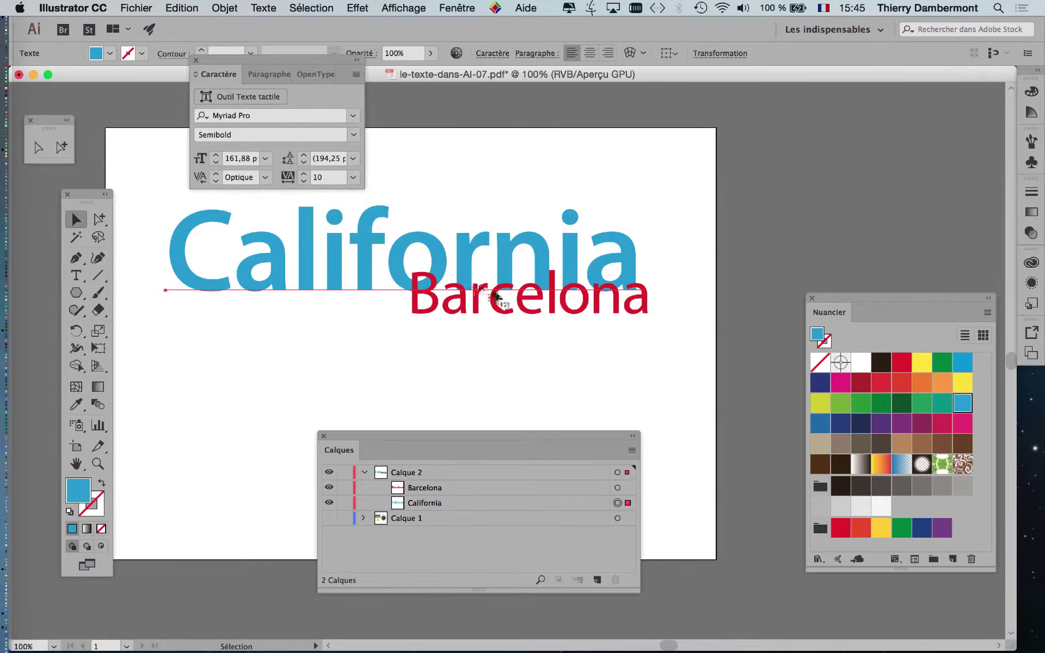
pyautogui.click(501, 313)
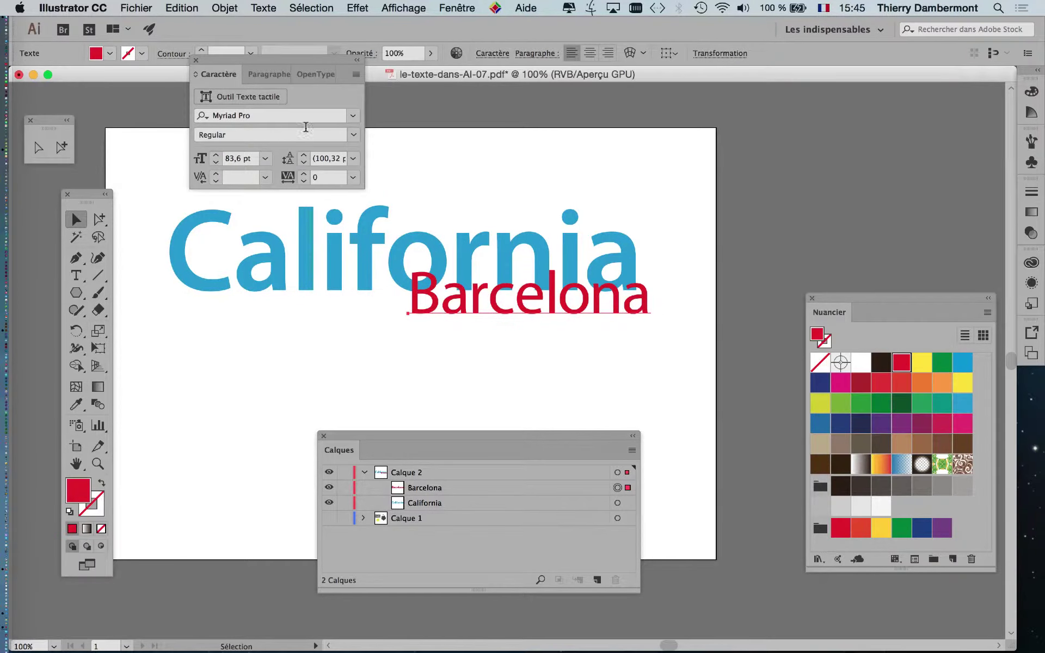
pyautogui.click(354, 136)
pyautogui.click(268, 228)
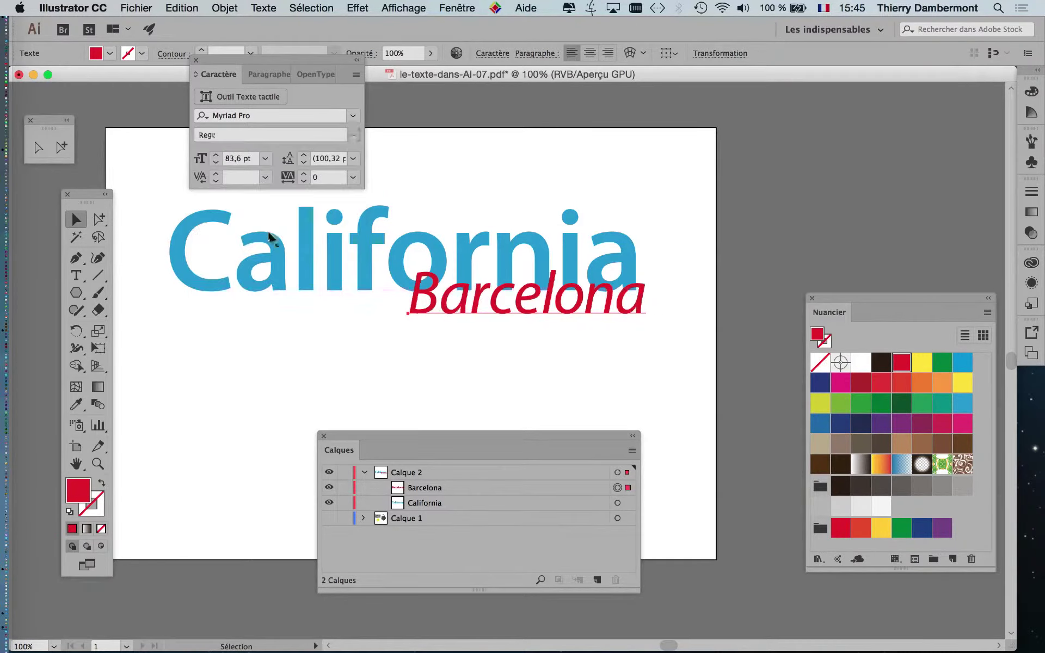
pyautogui.click(353, 135)
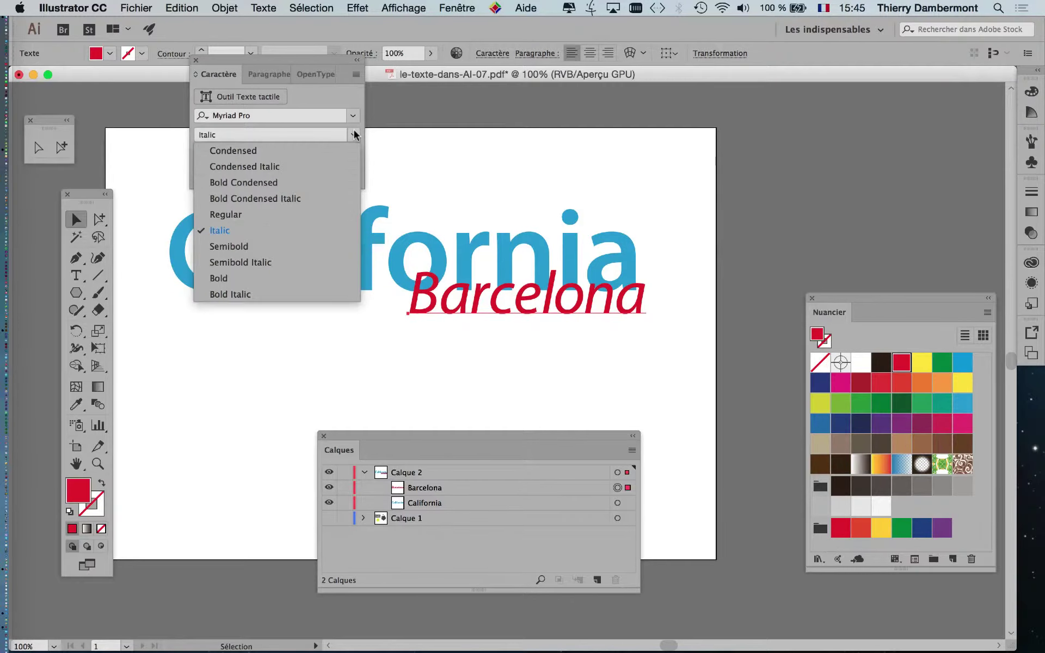
pyautogui.press('Escape')
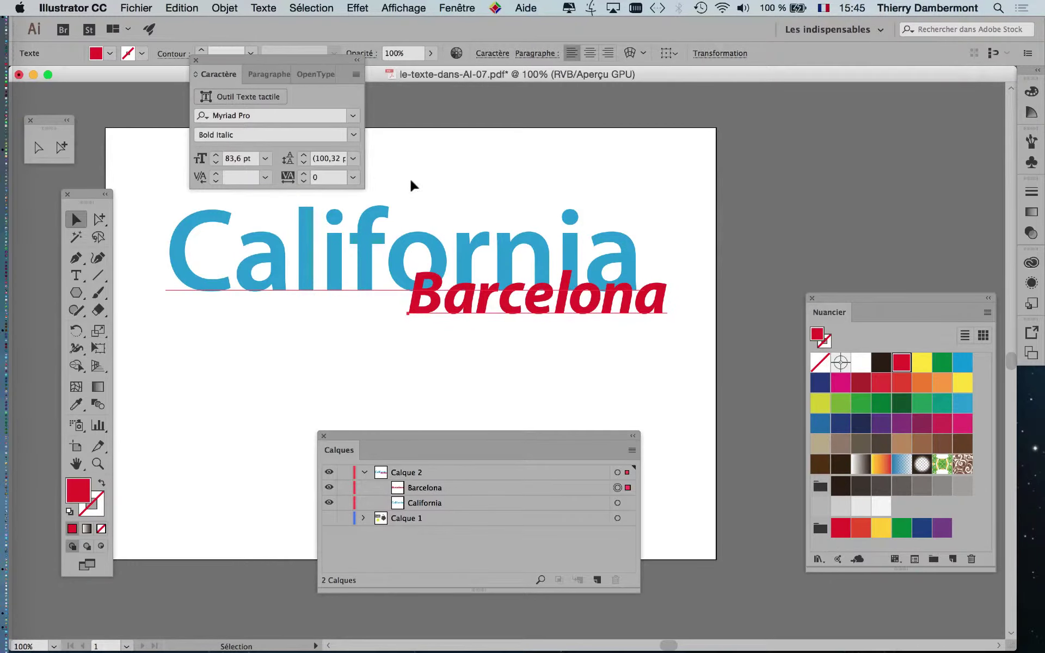
# Step: Set California to Myriad Pro Bold after trying Bold Condensed, Italic and Regular, then deselect
pyautogui.click(334, 283)
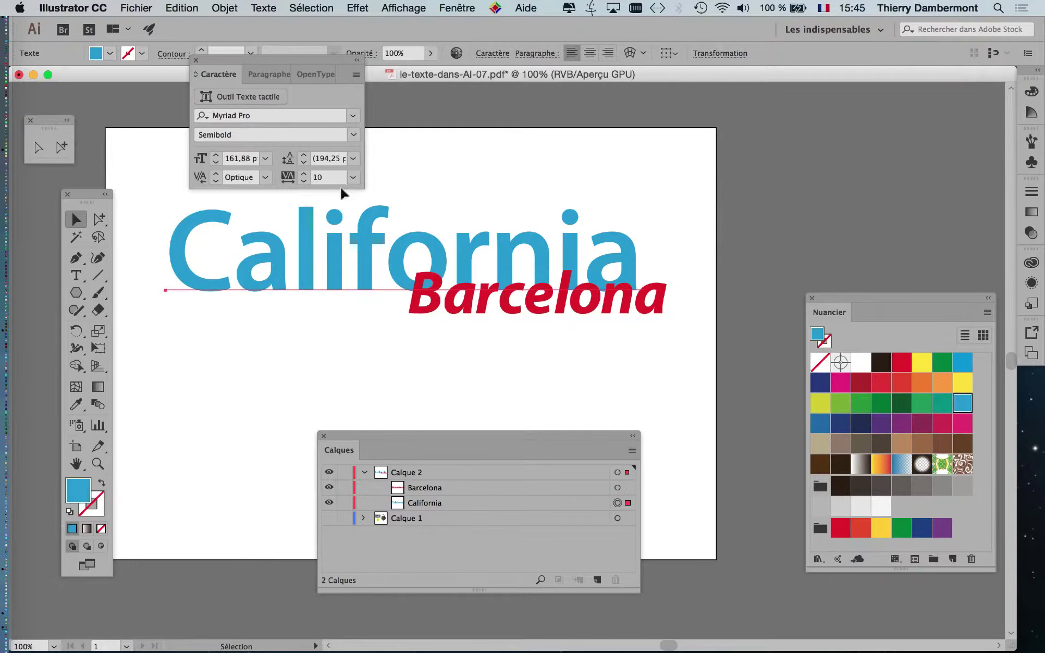
pyautogui.click(353, 137)
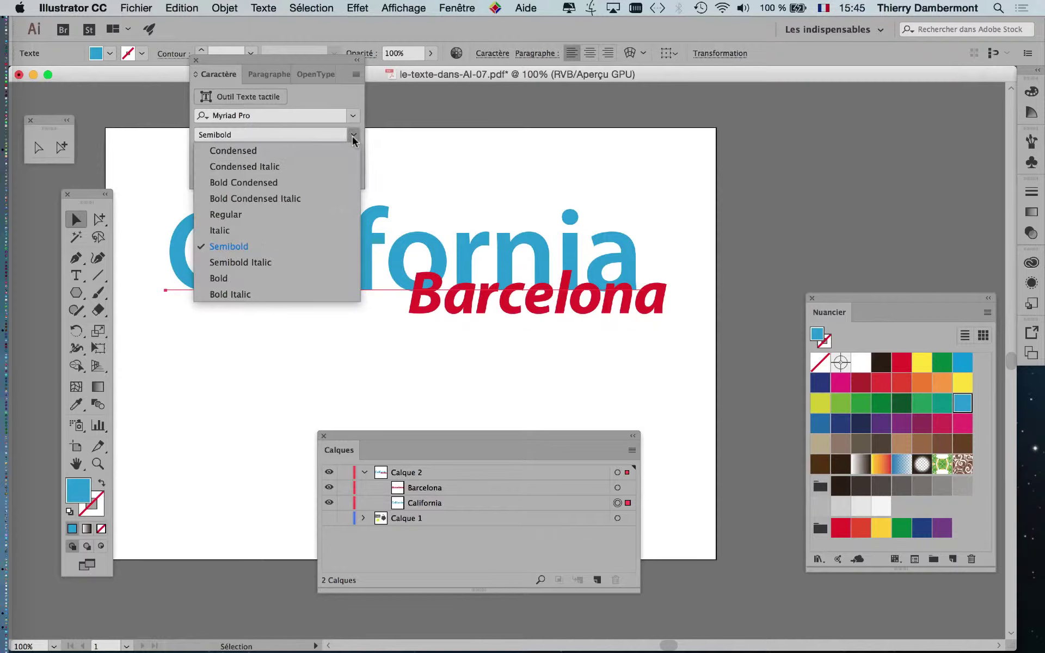
pyautogui.click(296, 182)
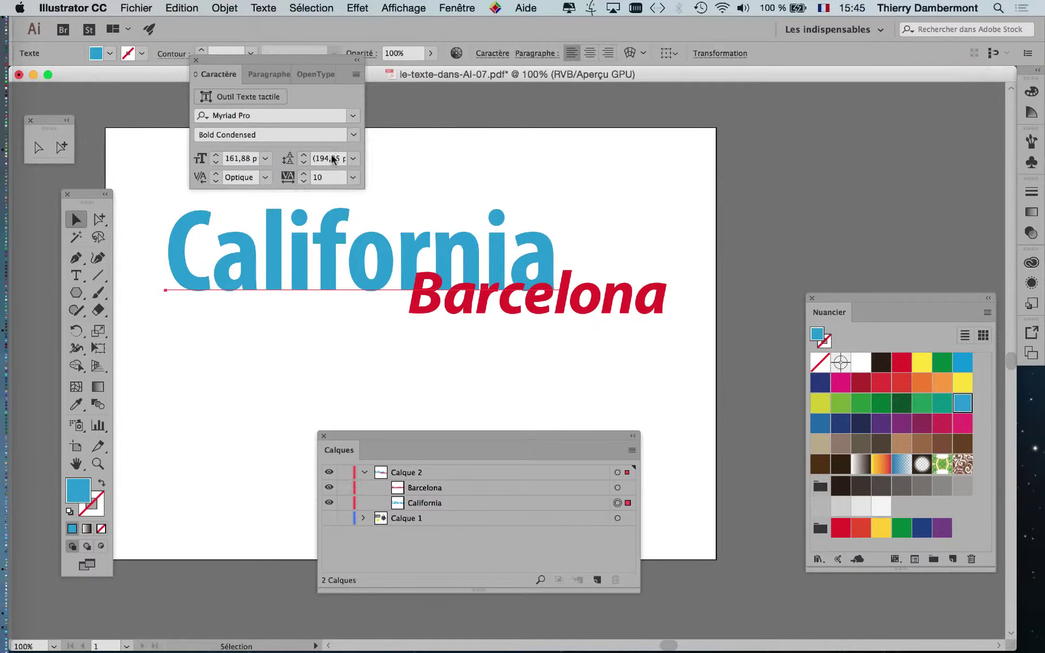
pyautogui.click(353, 135)
pyautogui.click(301, 234)
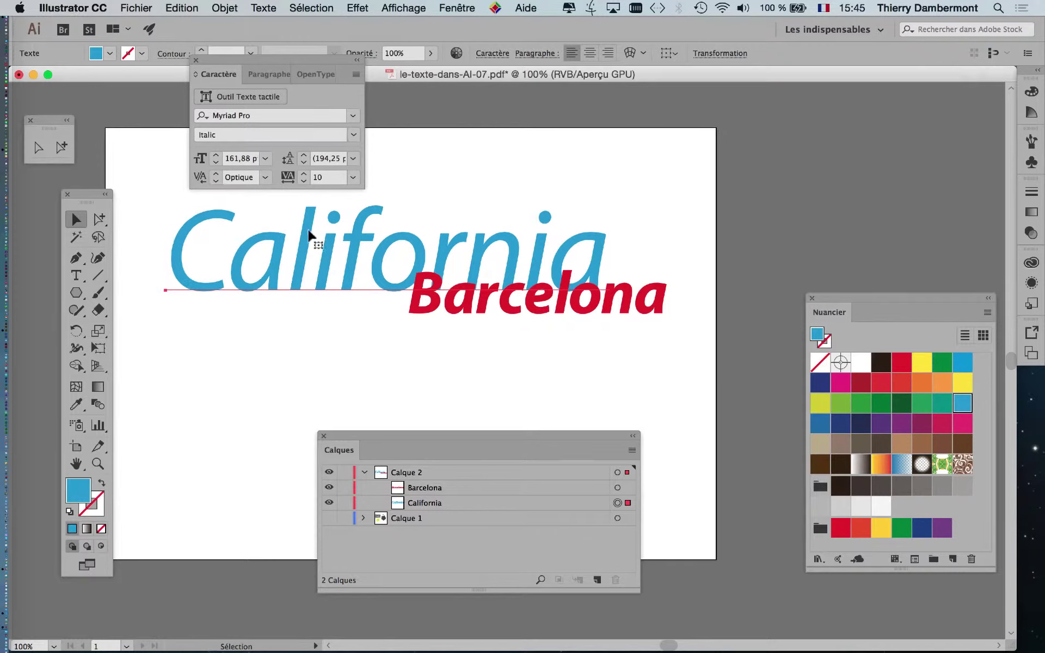
pyautogui.click(353, 136)
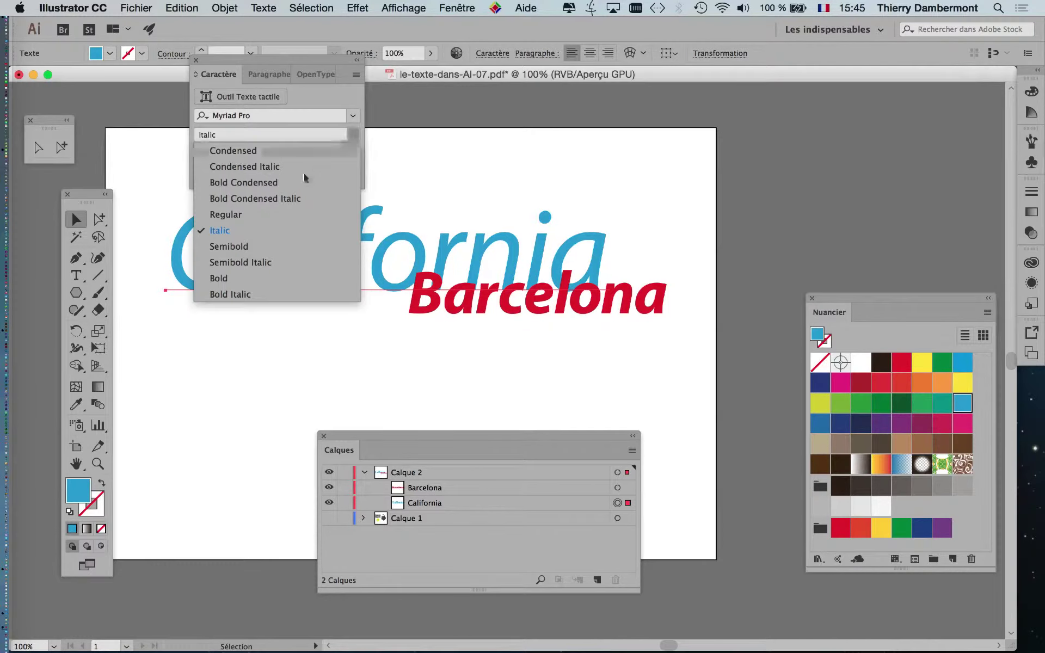
pyautogui.click(277, 213)
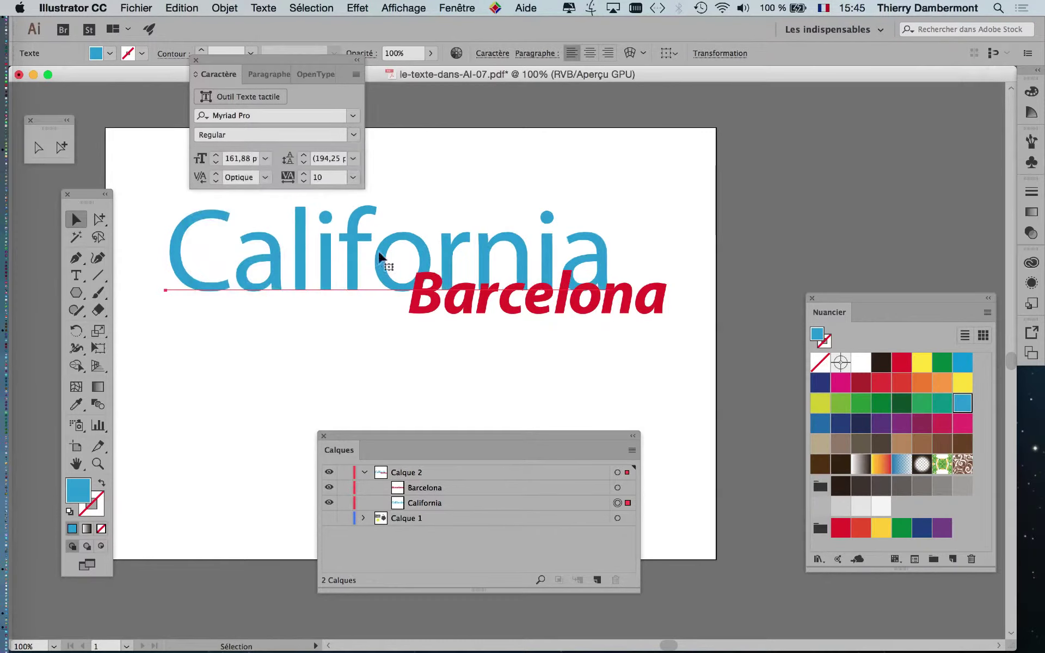
pyautogui.click(354, 134)
pyautogui.click(237, 272)
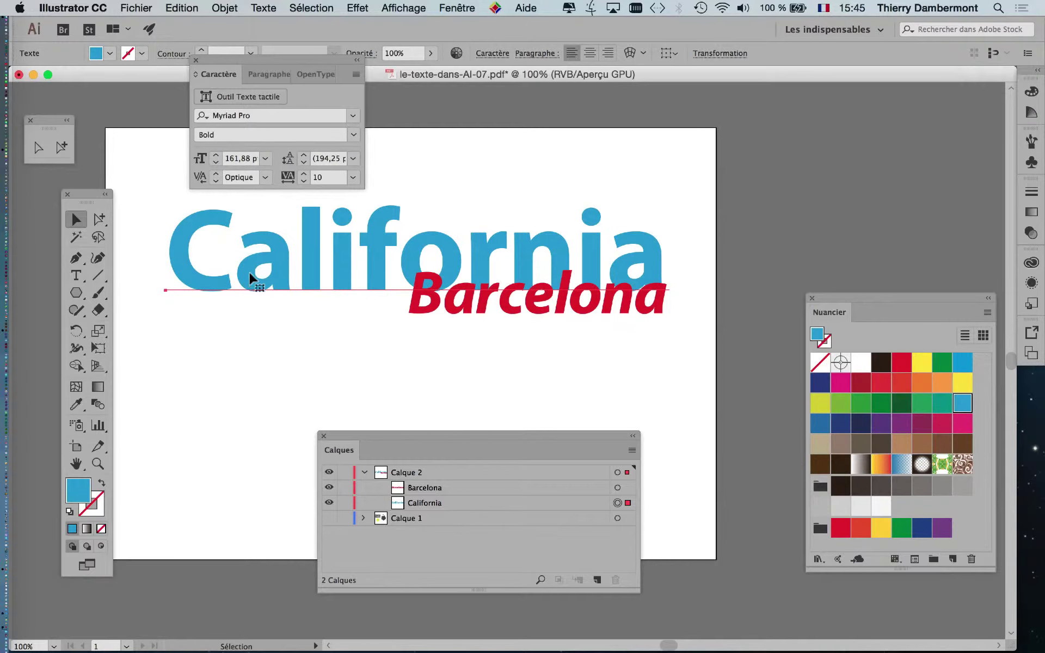
pyautogui.click(561, 181)
# Step: Save the artwork as le-texte-dans-AI-08.pdf with the default PDF settings
pyautogui.click(125, 6)
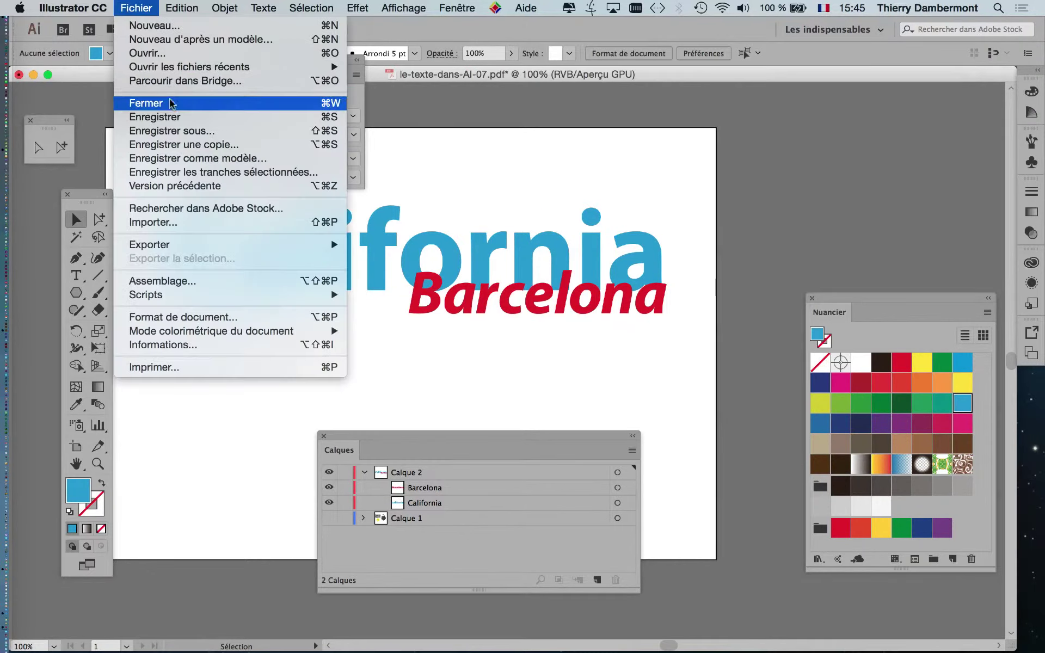
pyautogui.click(180, 128)
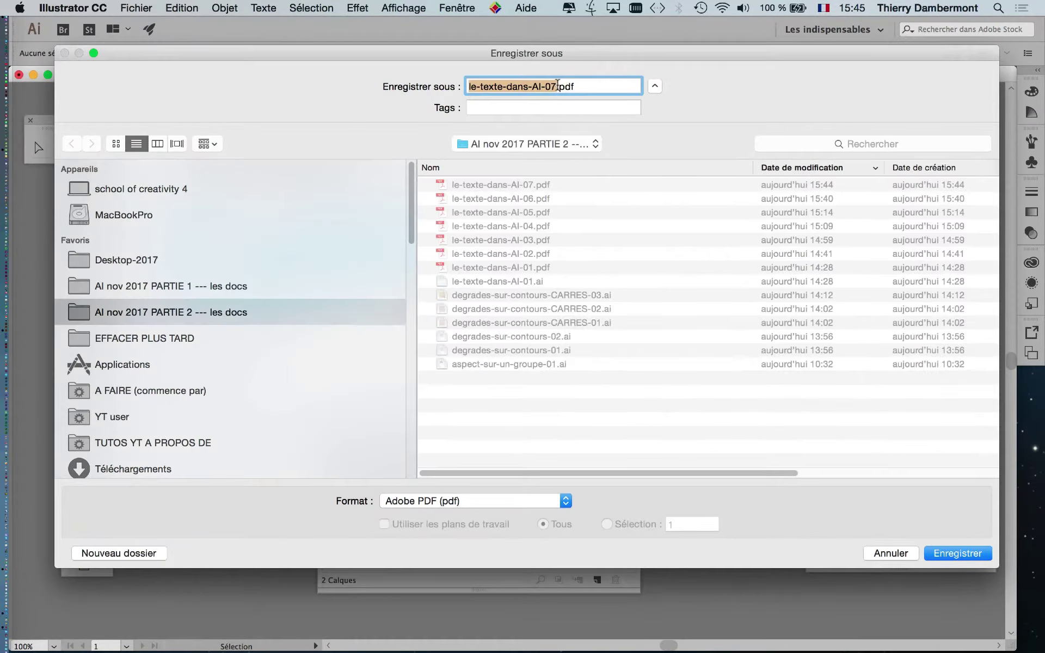
pyautogui.click(562, 95)
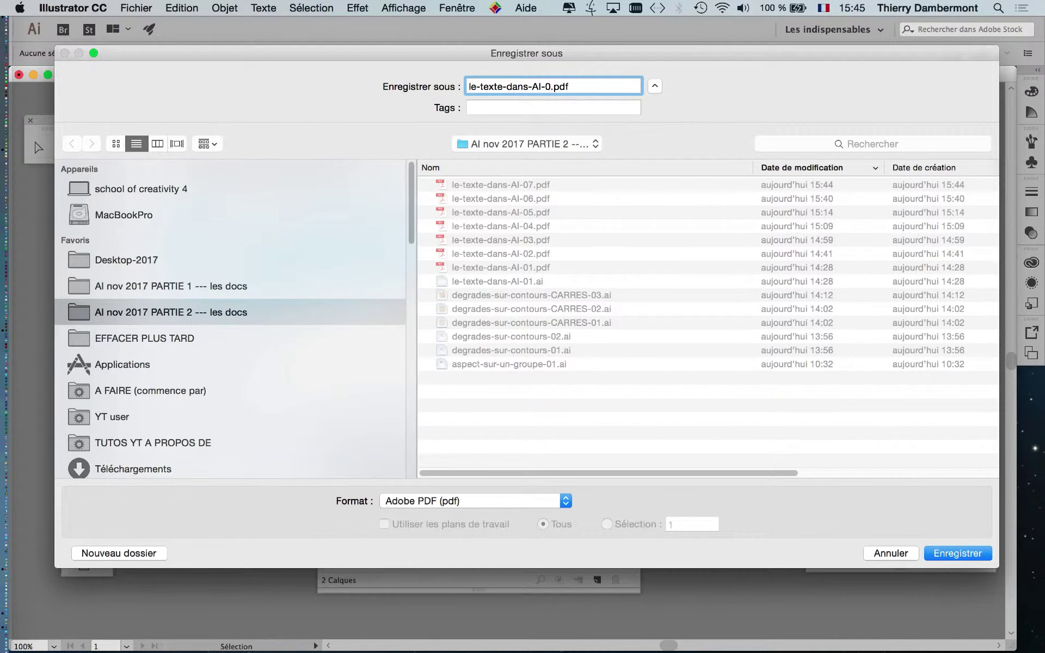
pyautogui.write('8')
pyautogui.click(984, 553)
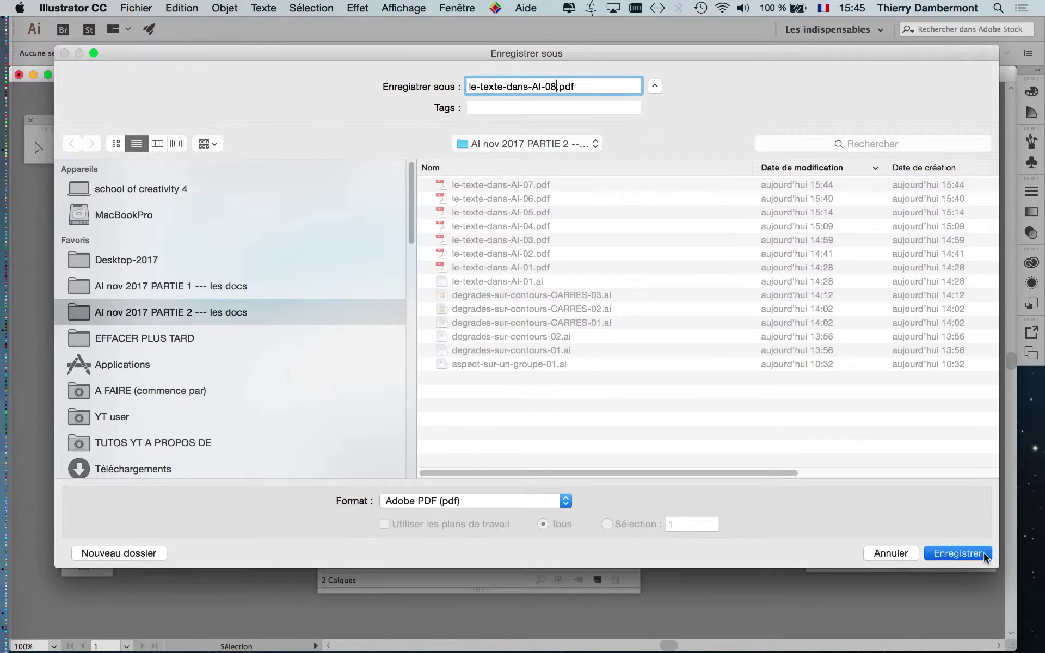
pyautogui.click(782, 578)
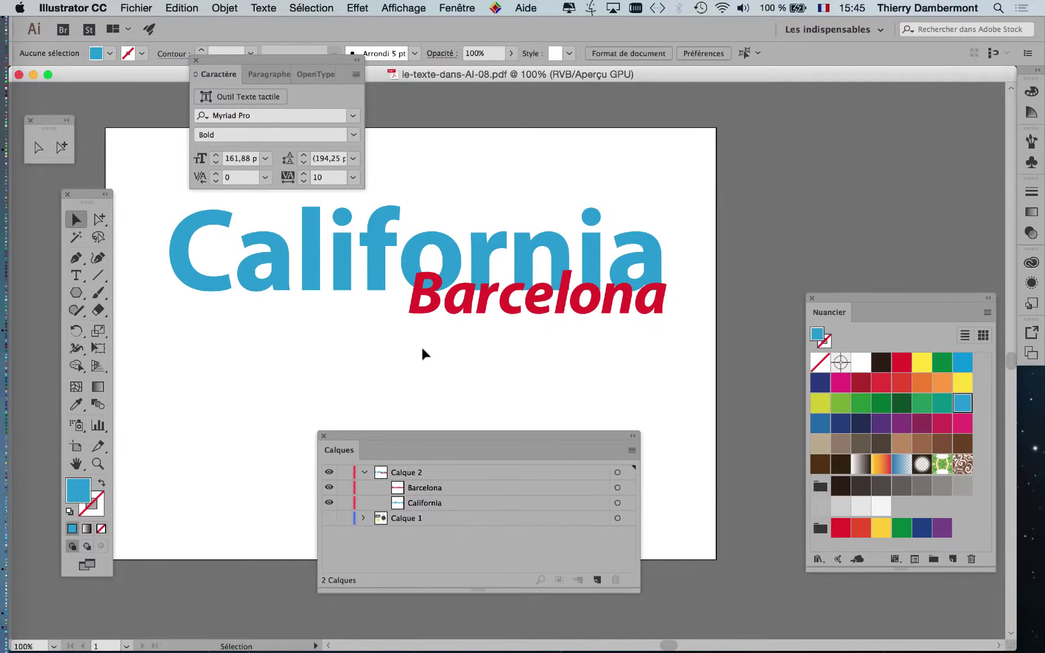
# Step: Marquee-select California and Barcelona and group them with Objet > Associer
pyautogui.scroll(-1, 426, 355)
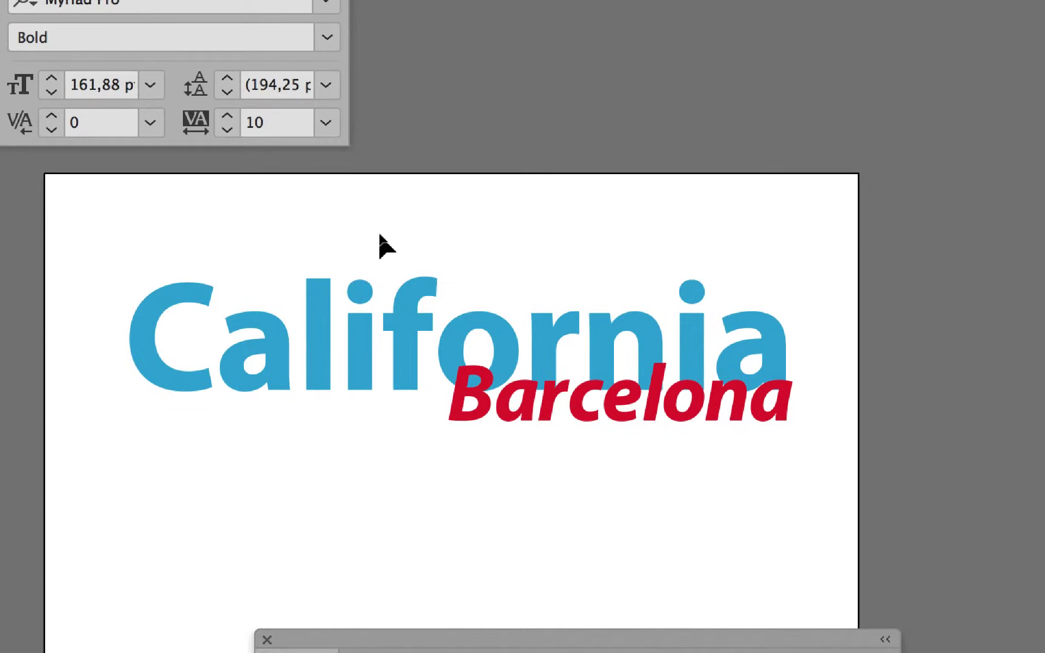
pyautogui.moveTo(372, 223); pyautogui.dragTo(575, 446)
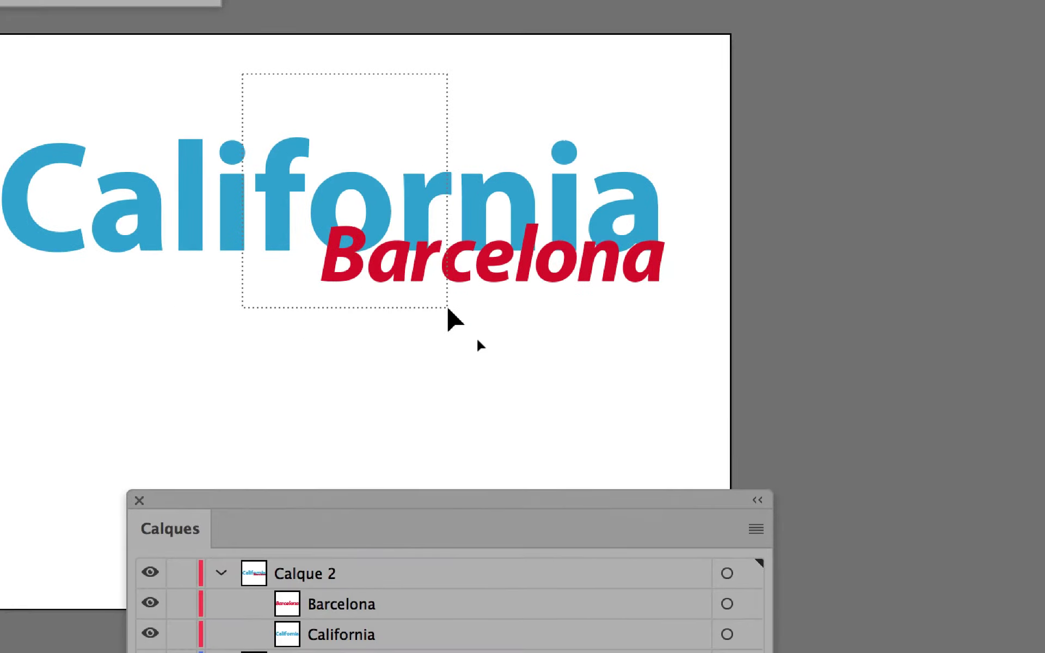
pyautogui.moveTo(447, 308); pyautogui.dragTo(447, 308)
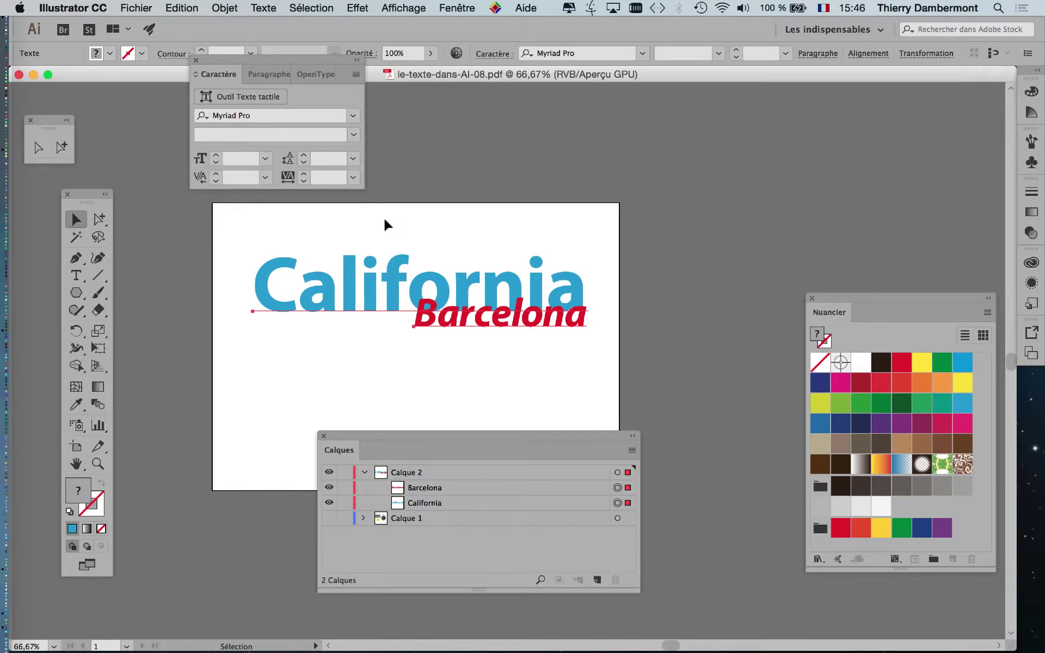
pyautogui.click(218, 6)
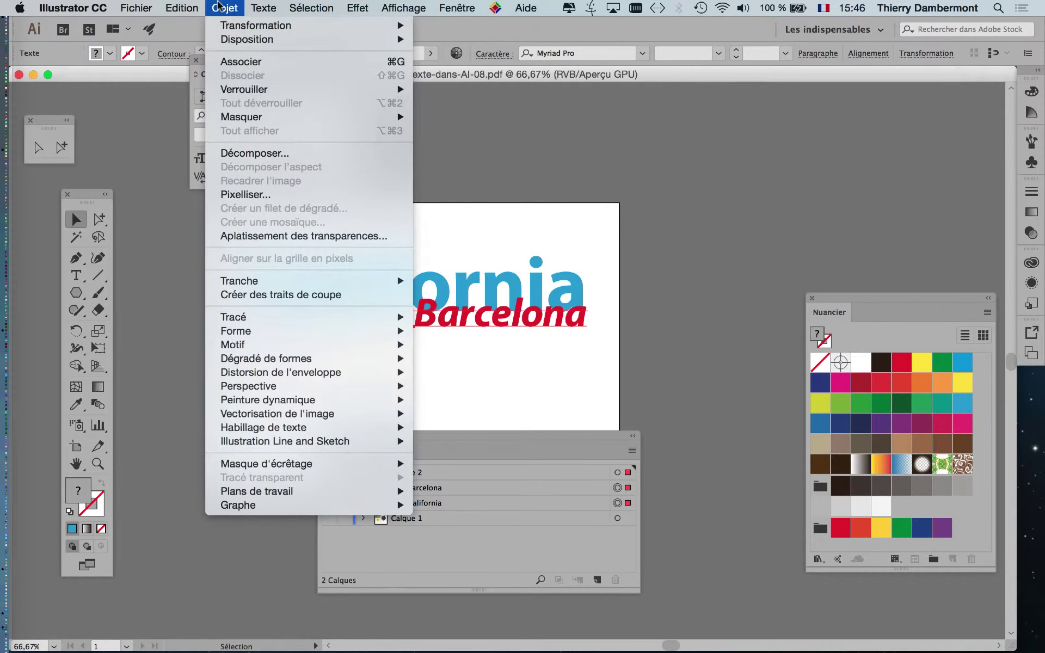
pyautogui.click(240, 64)
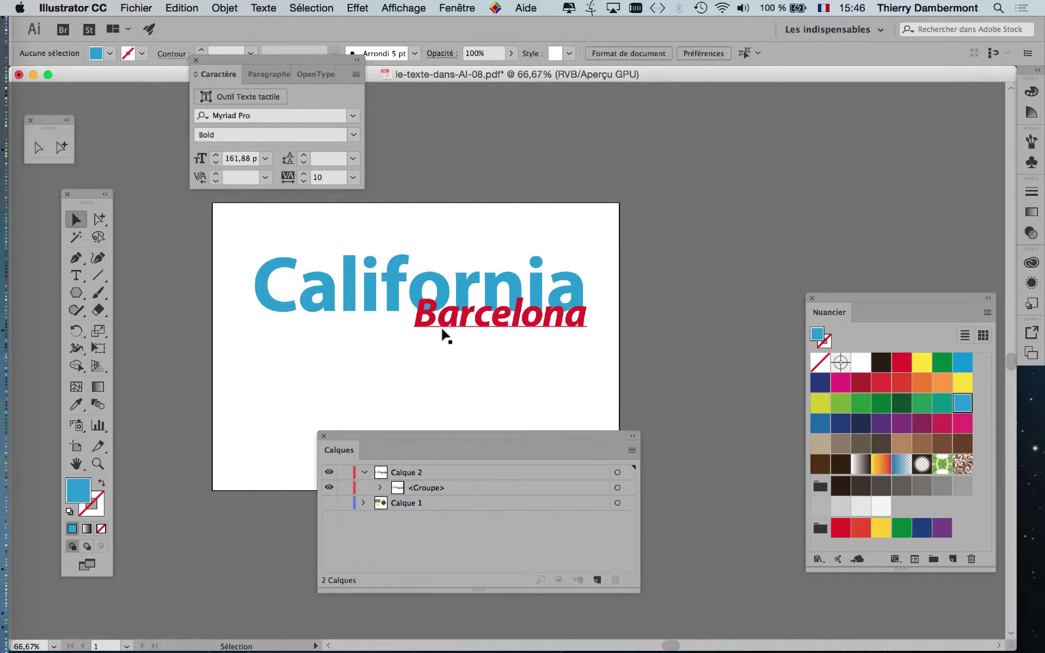
# Step: Move the text group lower, inspect its contents in Calques, and dock Calques above Nuancier
pyautogui.moveTo(435, 327)
pyautogui.mouseDown()
pyautogui.moveTo(423, 372)
pyautogui.moveTo(444, 318)
pyautogui.moveTo(450, 362)
pyautogui.mouseUp()
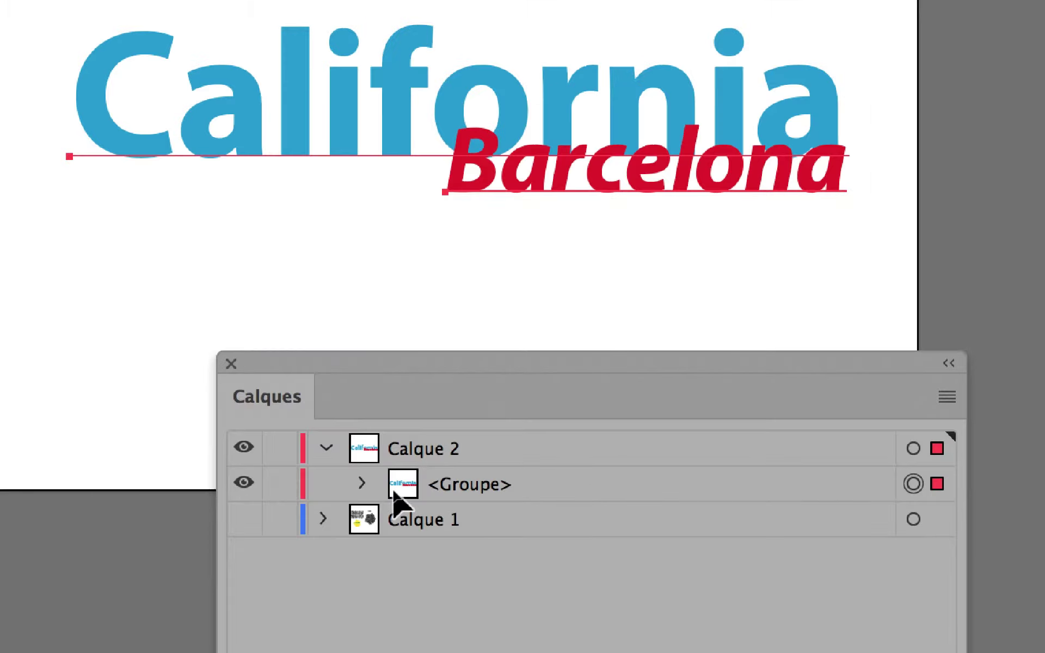
pyautogui.click(381, 486)
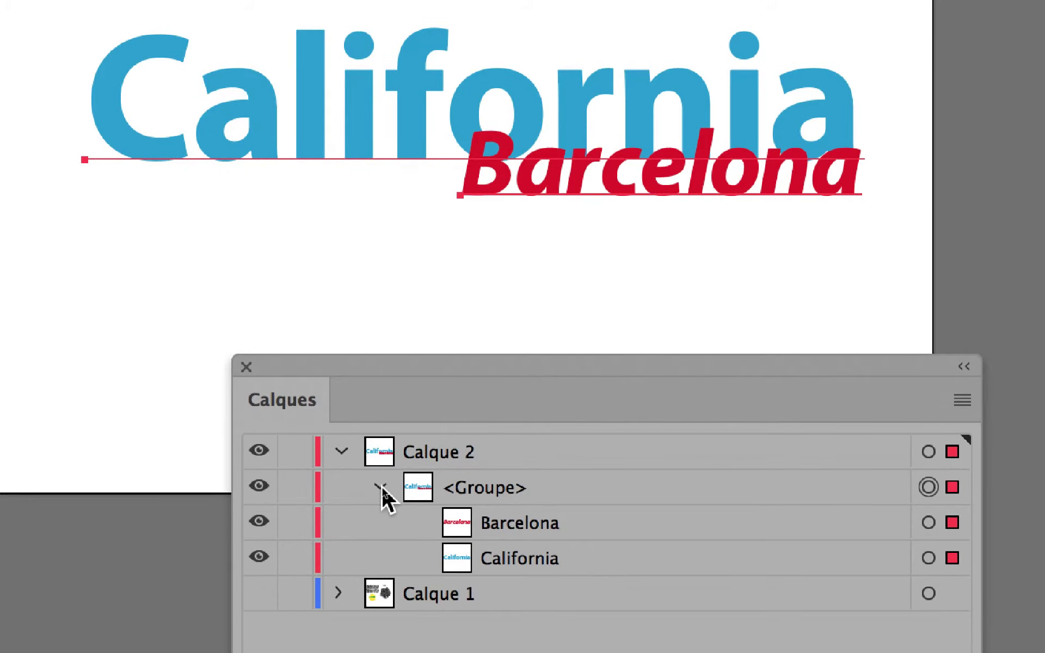
pyautogui.click(381, 487)
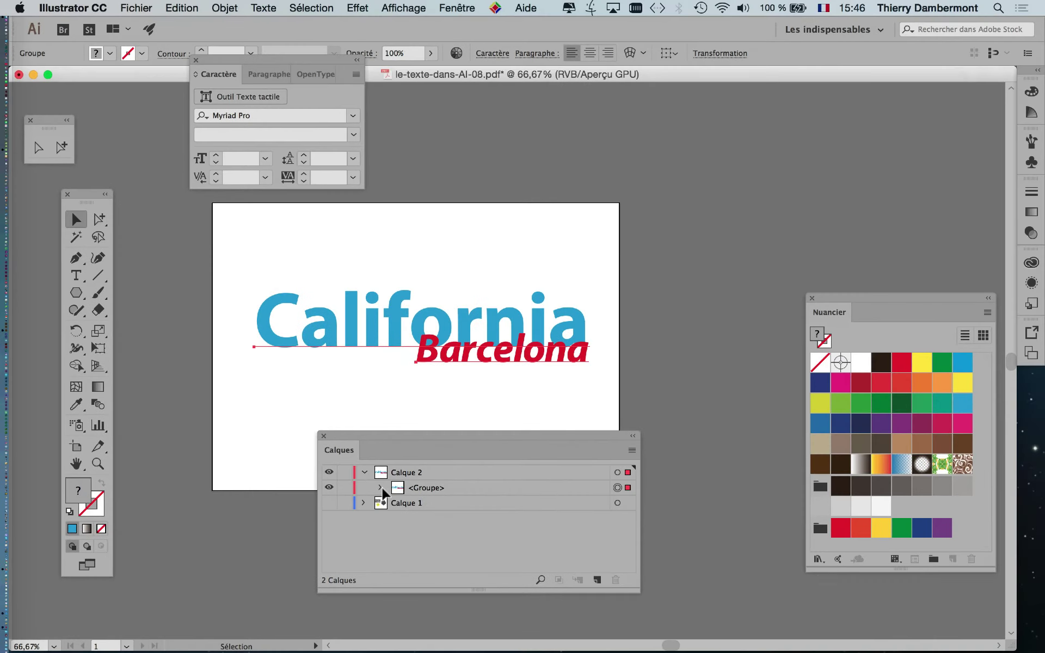
pyautogui.click(457, 416)
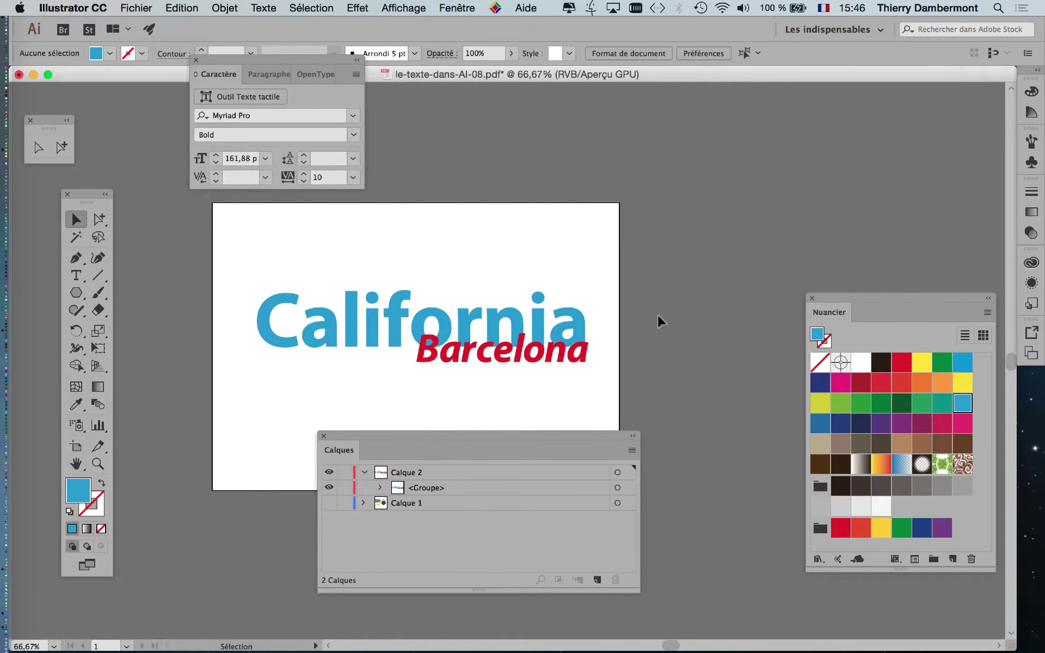
pyautogui.moveTo(436, 434)
pyautogui.mouseDown()
pyautogui.moveTo(729, 329)
pyautogui.moveTo(769, 129)
pyautogui.mouseUp()
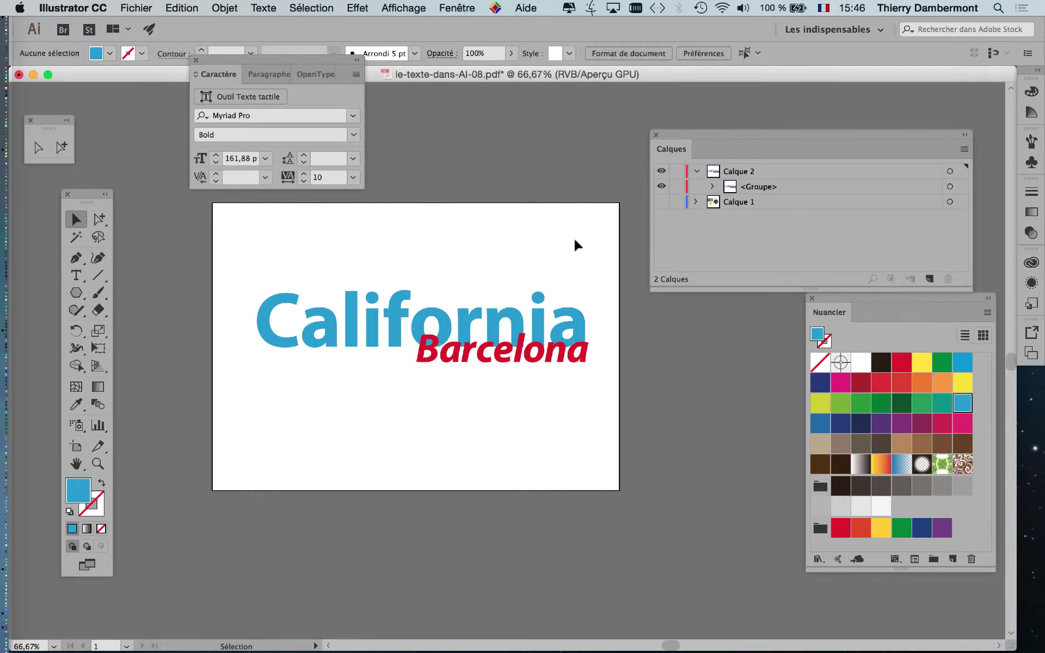
pyautogui.click(553, 359)
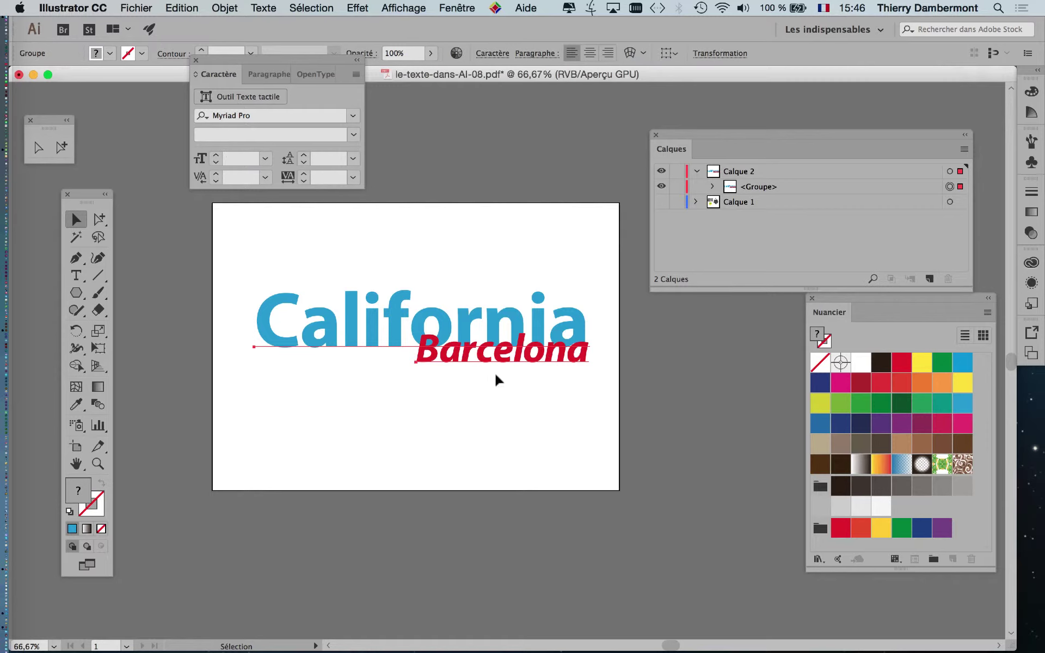
# Step: With Group Selection, slide Barcelona left so it tucks under California's lower edge
pyautogui.moveTo(494, 360)
pyautogui.mouseDown()
pyautogui.moveTo(493, 308)
pyautogui.moveTo(483, 424)
pyautogui.moveTo(483, 314)
pyautogui.moveTo(484, 349)
pyautogui.mouseUp()
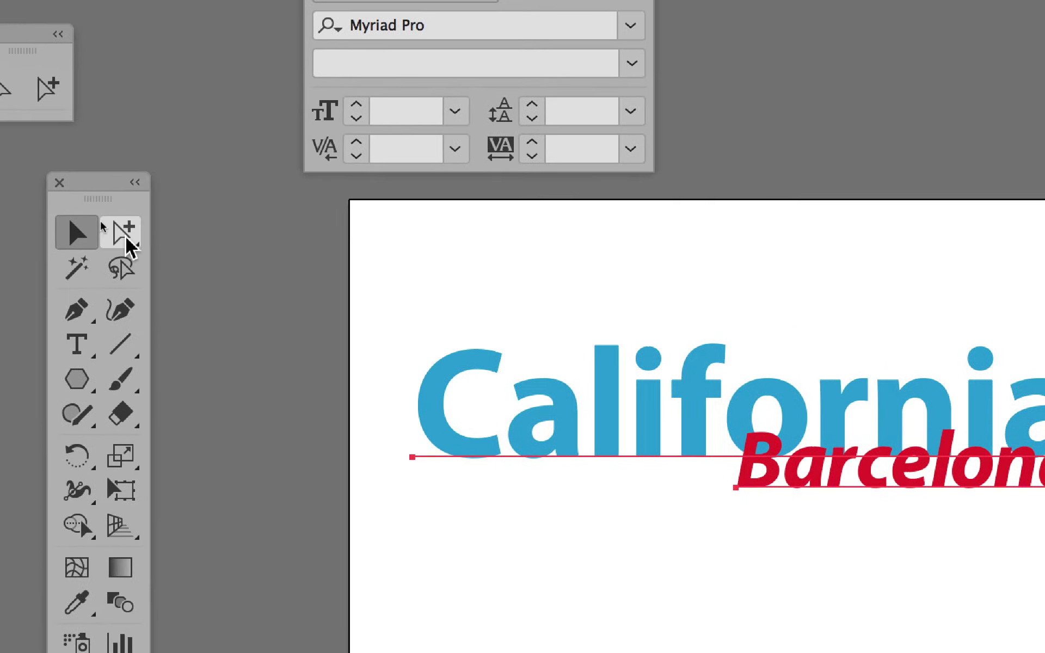
pyautogui.click(126, 236)
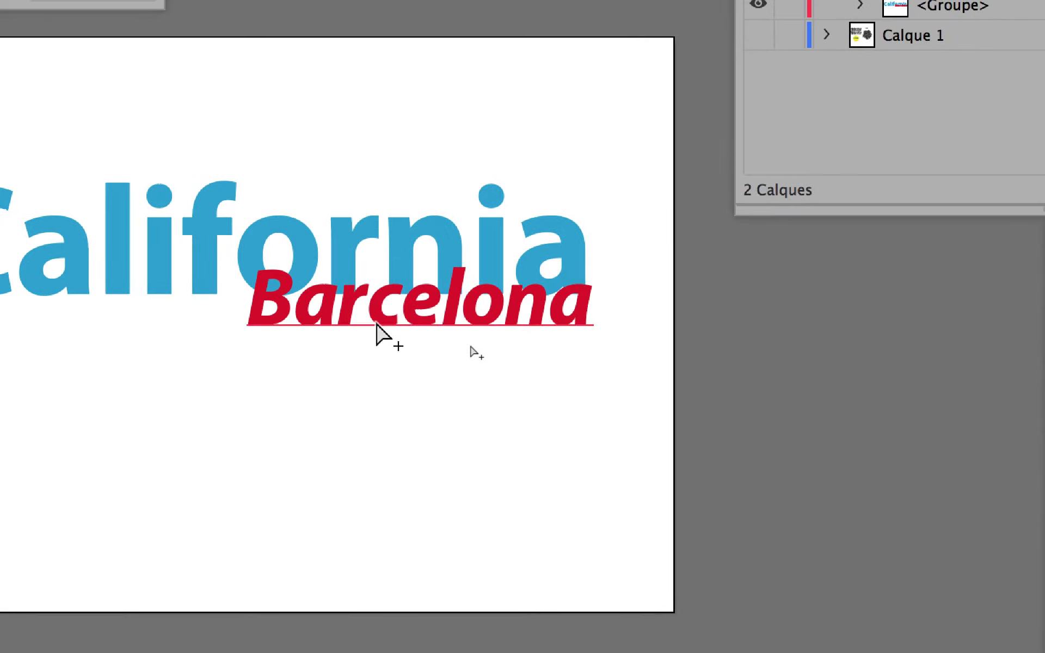
pyautogui.moveTo(376, 325)
pyautogui.mouseDown()
pyautogui.moveTo(292, 324)
pyautogui.moveTo(558, 184)
pyautogui.mouseUp()
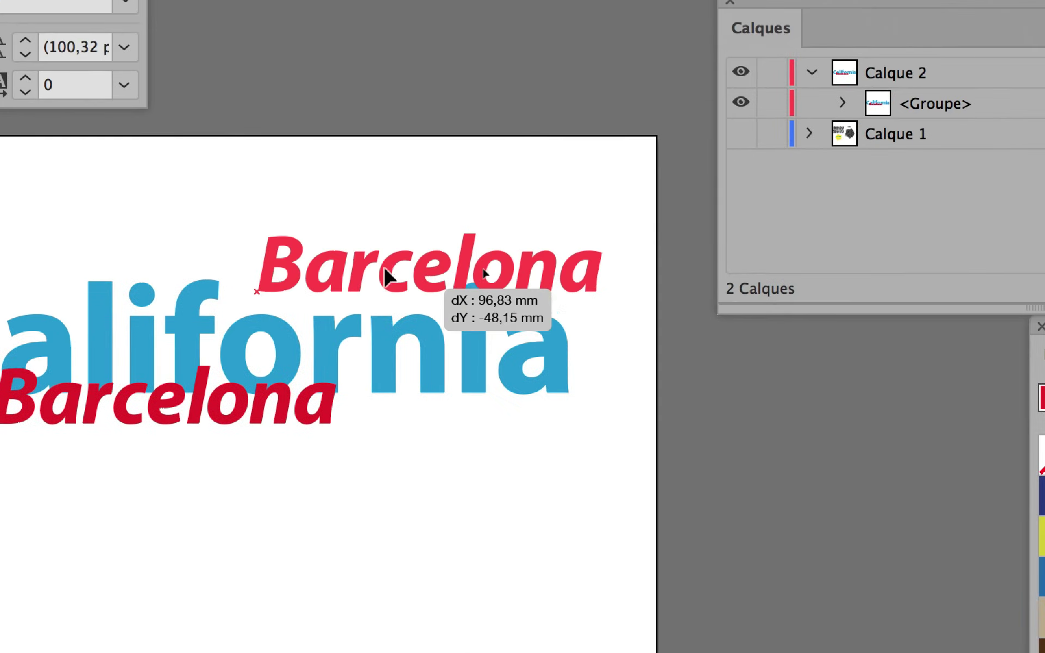
pyautogui.moveTo(385, 270); pyautogui.dragTo(347, 319)
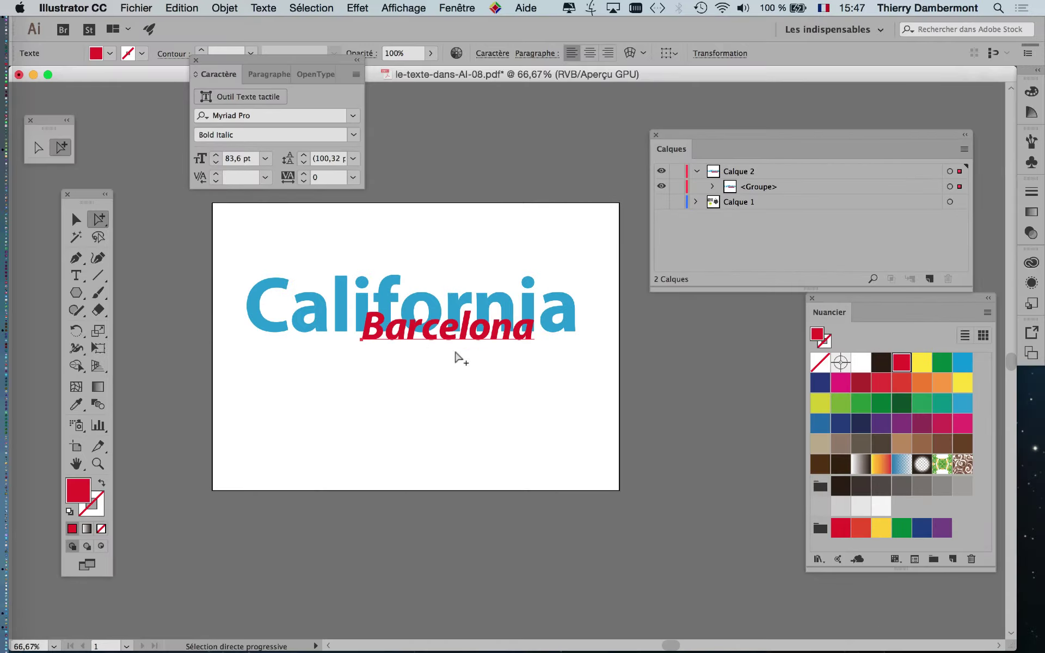
pyautogui.moveTo(522, 342)
pyautogui.mouseDown()
pyautogui.moveTo(576, 342)
pyautogui.moveTo(499, 347)
pyautogui.mouseUp()
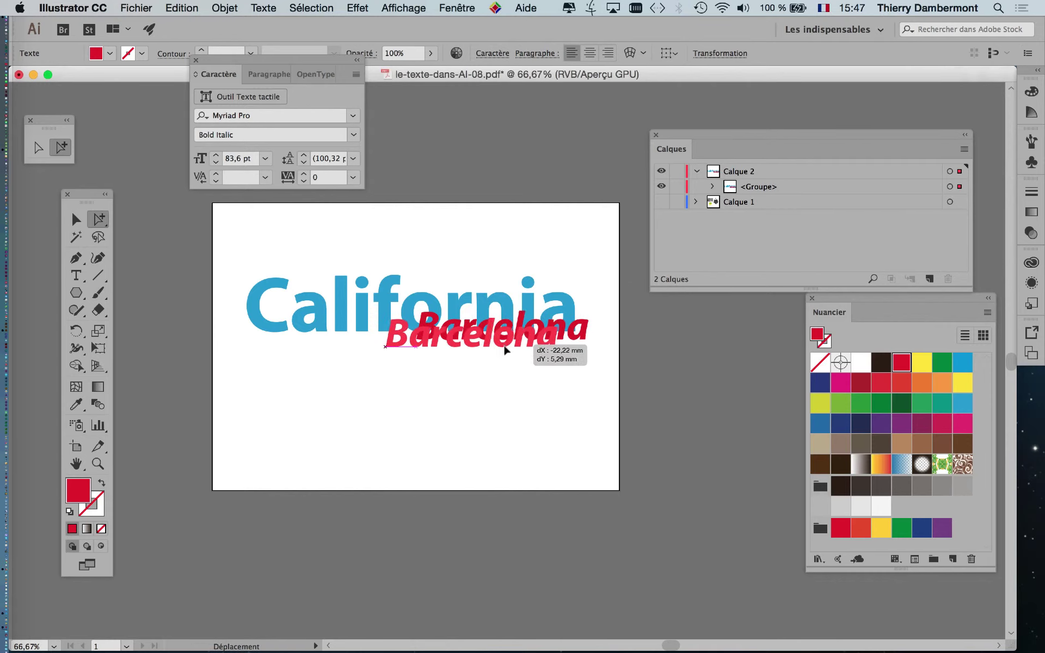
pyautogui.click(509, 395)
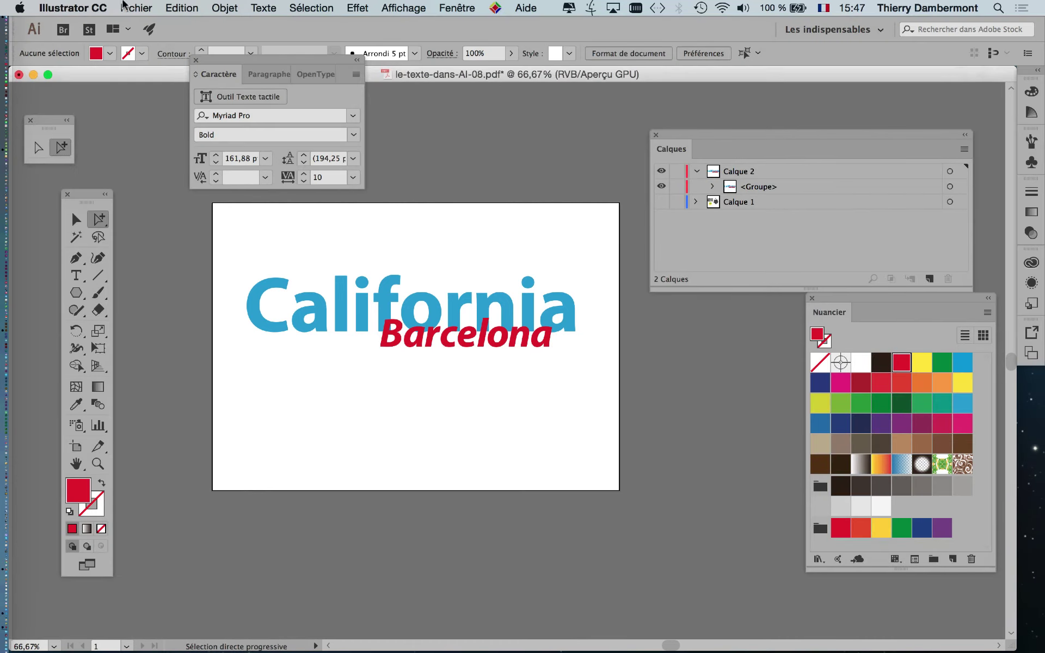
# Step: Save As le-texte-dans-AI-09.pdf, bringing up the PDF save options
pyautogui.click(136, 8)
pyautogui.click(163, 131)
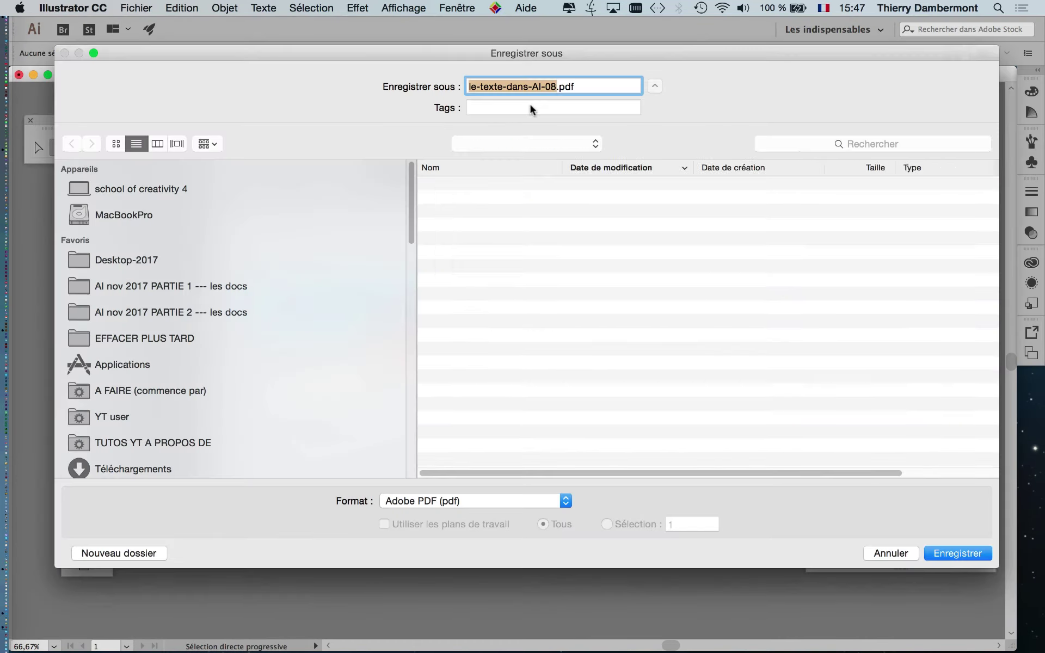
pyautogui.click(556, 86)
pyautogui.write('9')
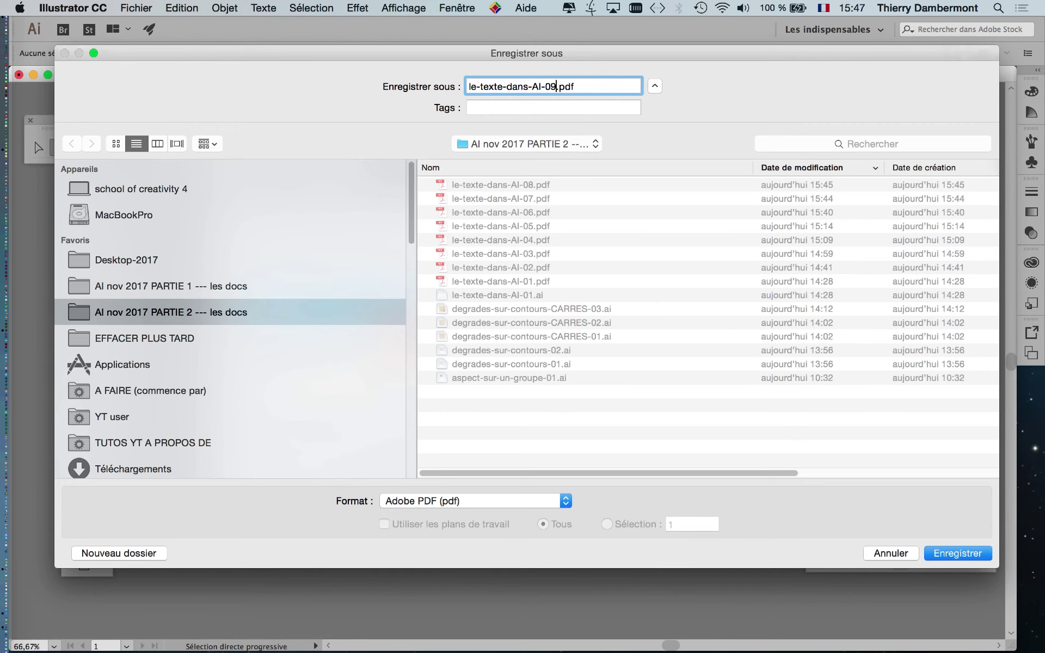
pyautogui.click(954, 555)
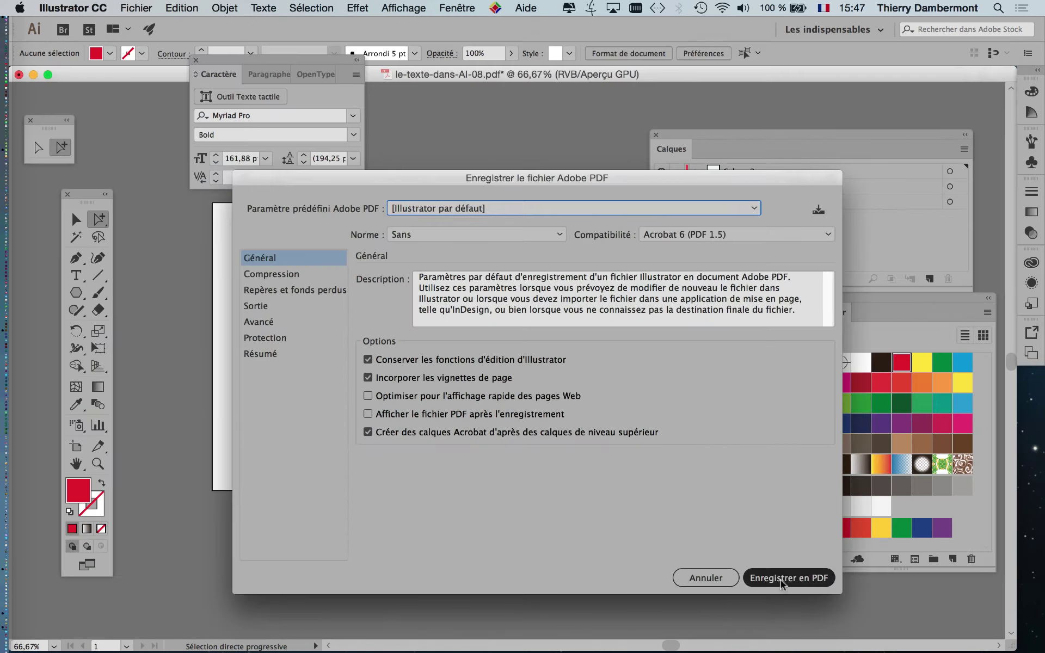